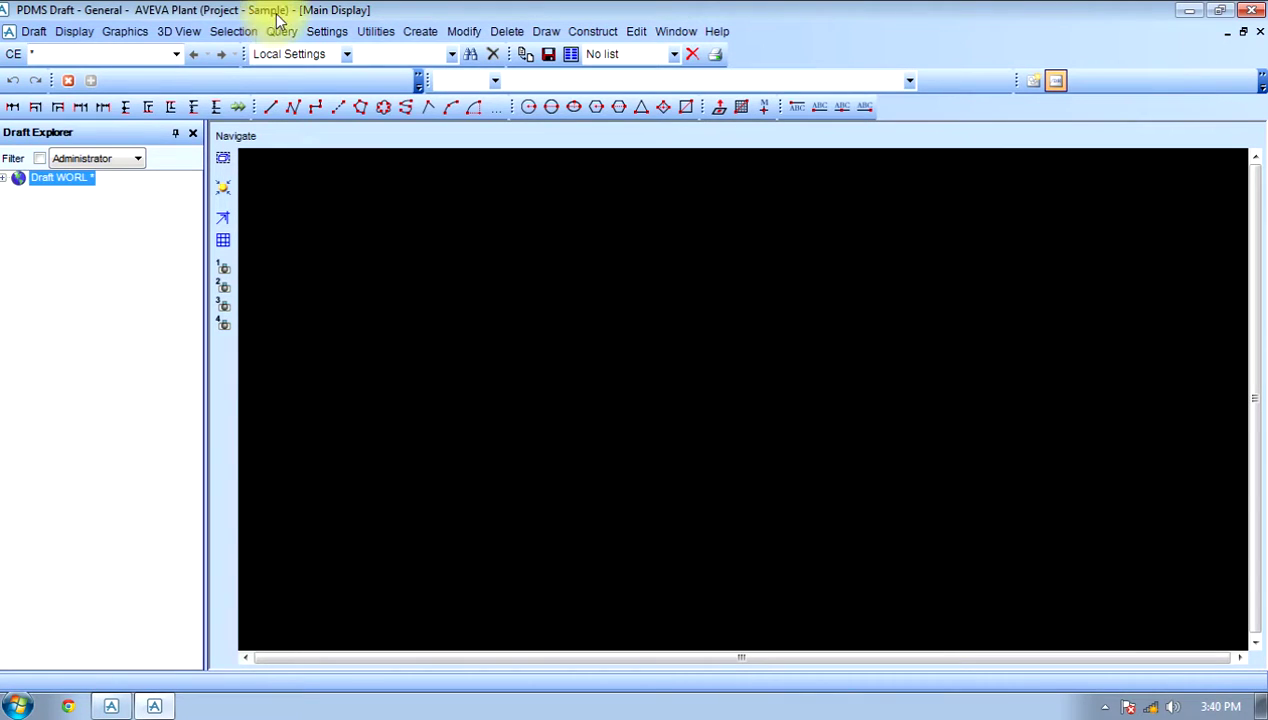
Step: Create department DEPT1 and a new registry REGI1 beneath it
{"action": "left_click", "coordinate": [33, 31]}
{"action": "left_click", "coordinate": [33, 31]}
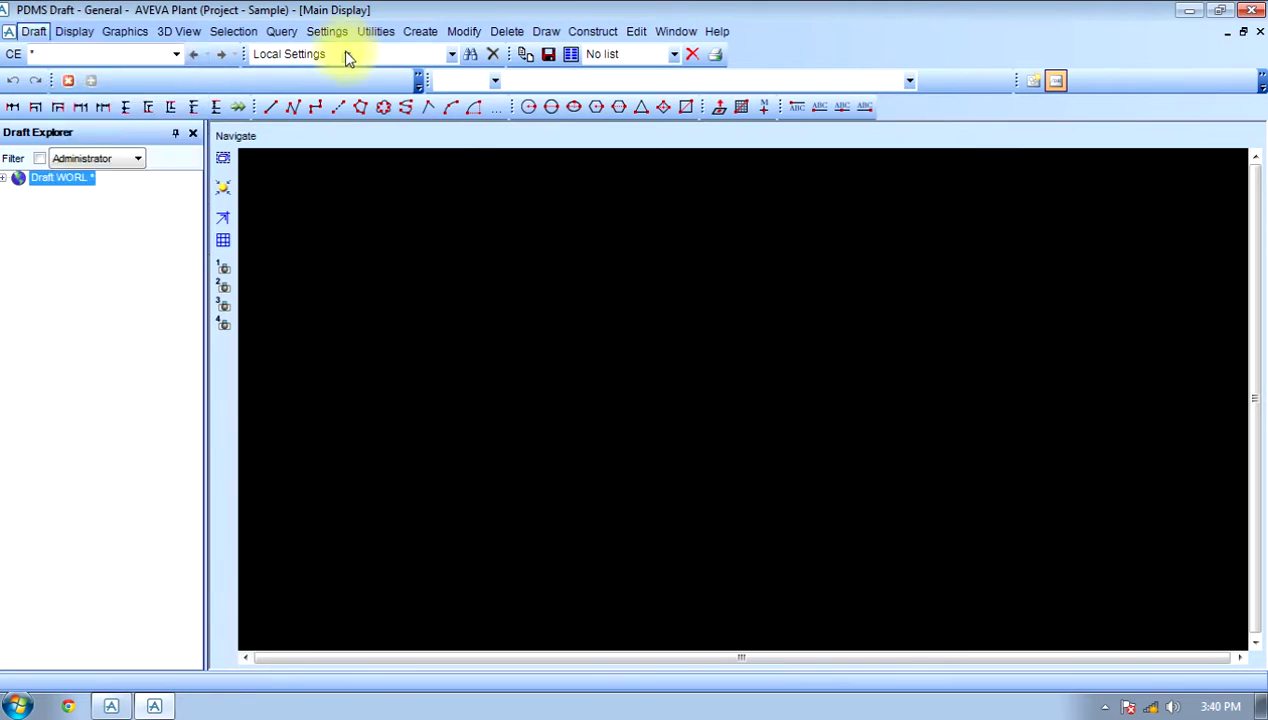
{"action": "left_click", "coordinate": [412, 34]}
{"action": "left_click", "coordinate": [415, 33]}
{"action": "left_click", "coordinate": [419, 31]}
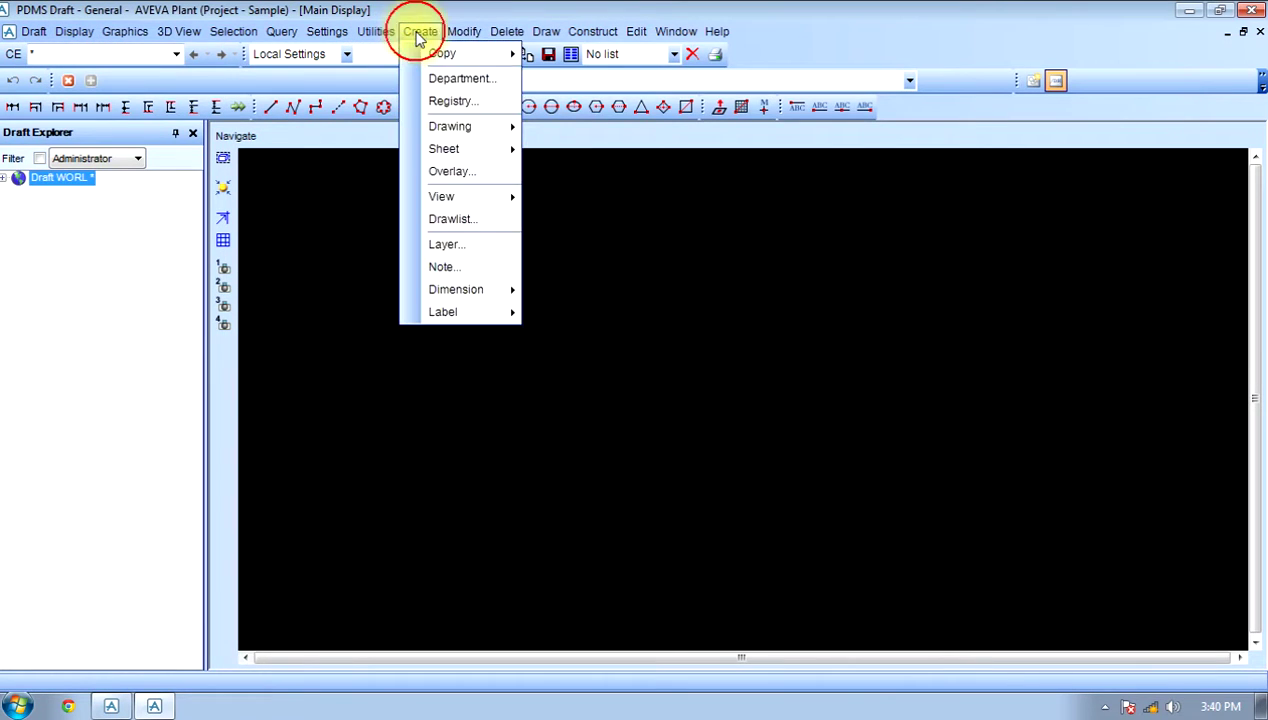
{"action": "left_click", "coordinate": [445, 82]}
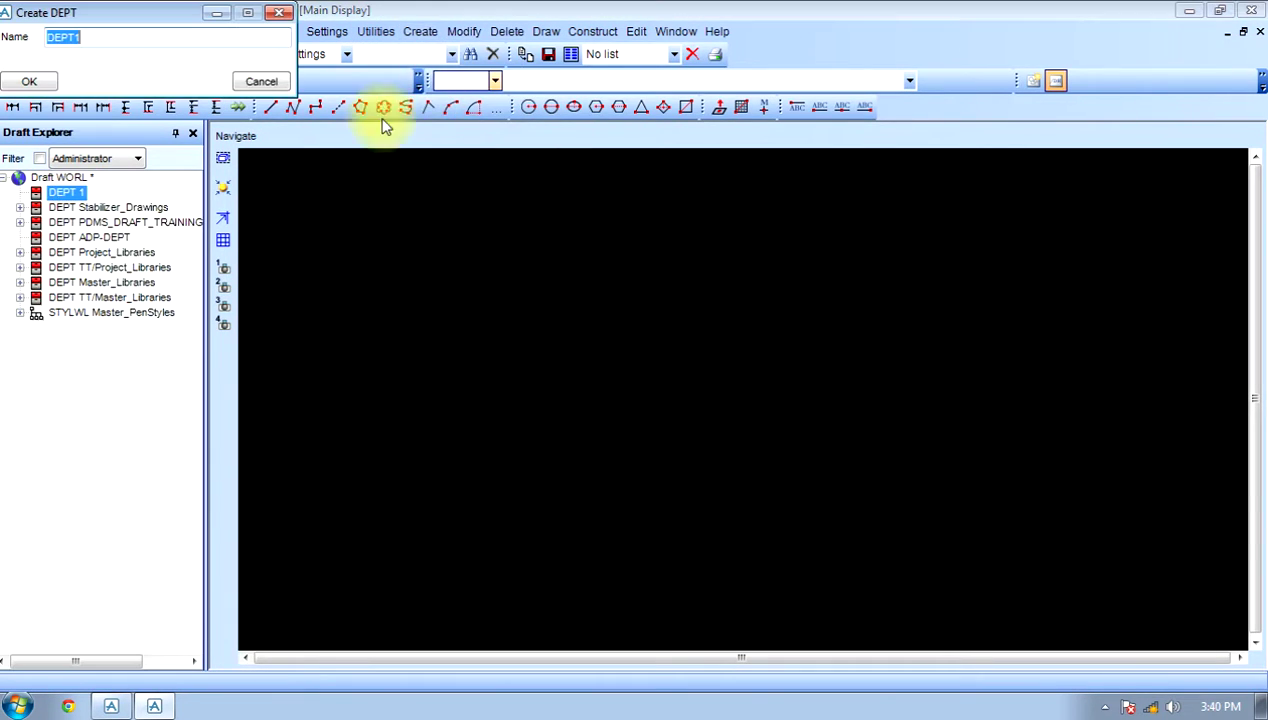
{"action": "left_click", "coordinate": [30, 82]}
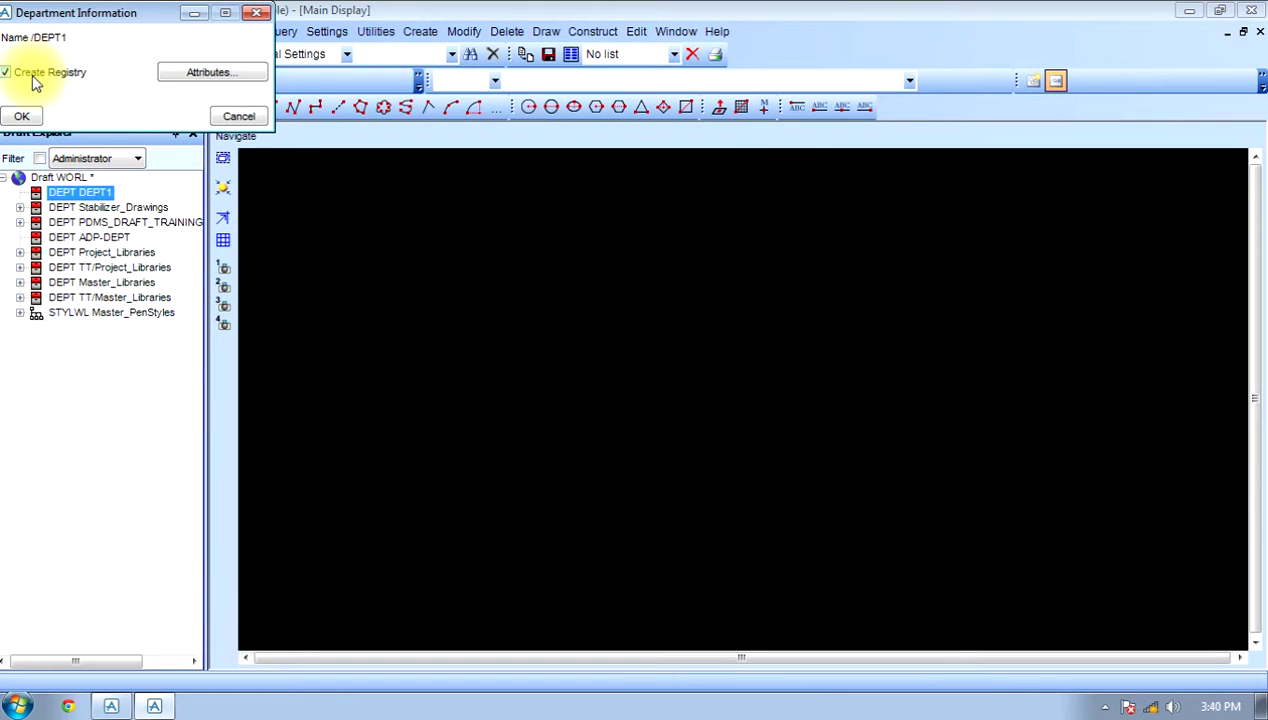
{"action": "left_click", "coordinate": [30, 117]}
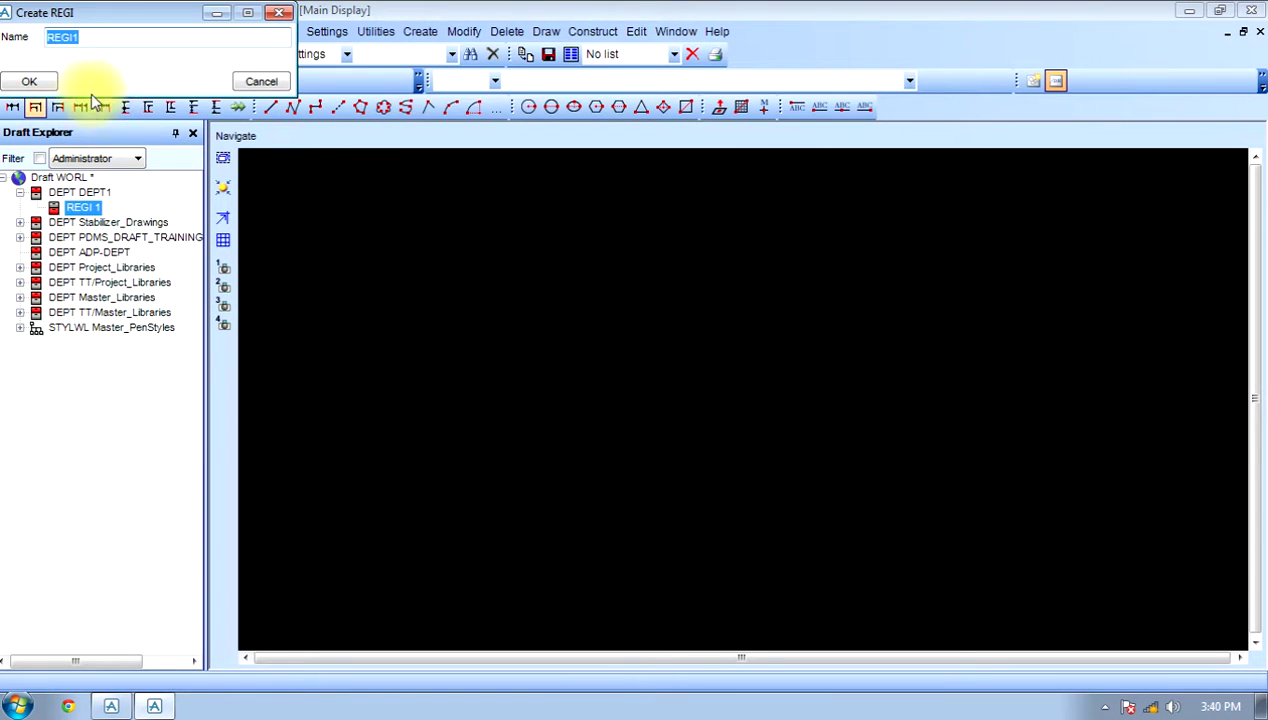
{"action": "left_click", "coordinate": [55, 81]}
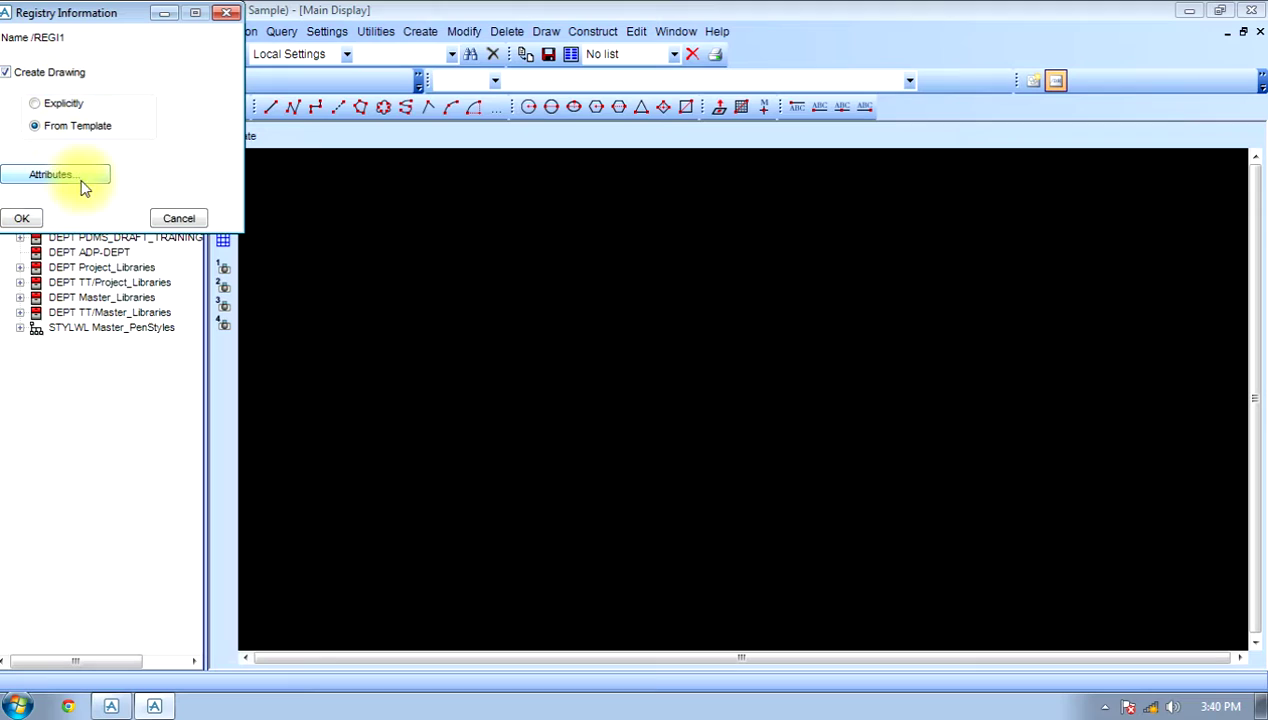
Step: Create drawing DR1 from the Piping Registry's A1 Piping Drawing template
{"action": "left_click", "coordinate": [22, 218]}
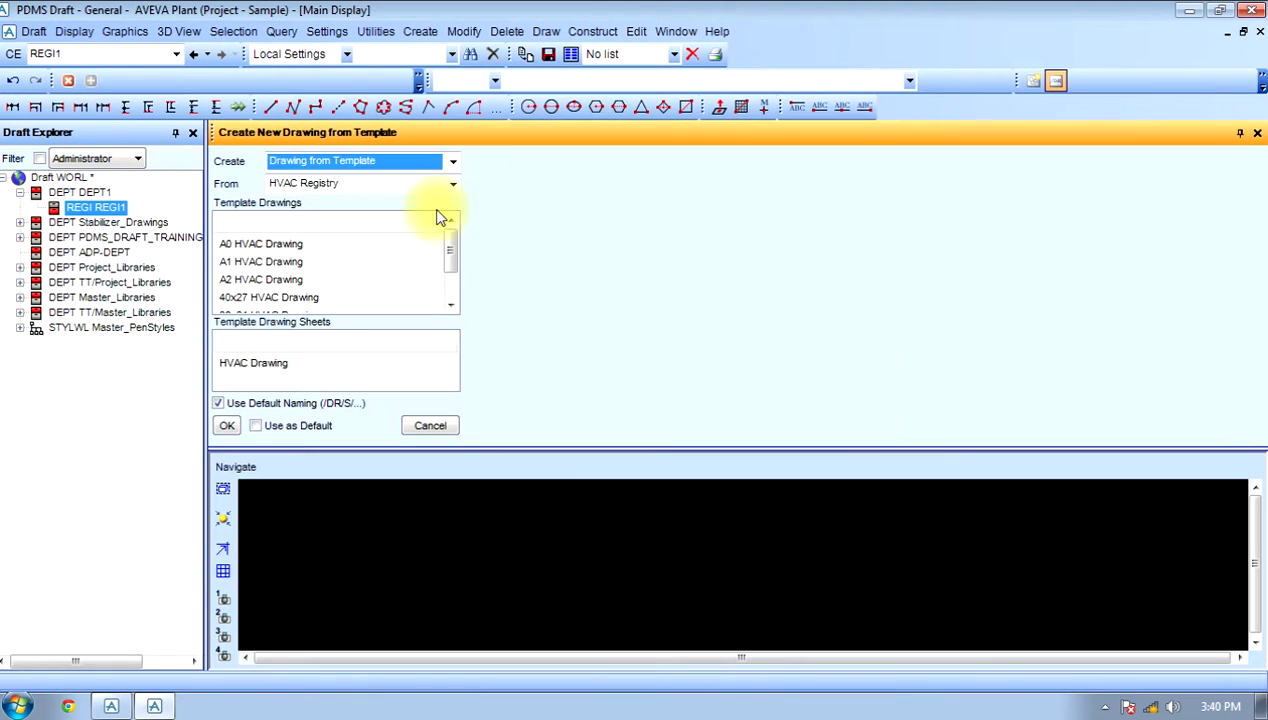
{"action": "left_click", "coordinate": [378, 160]}
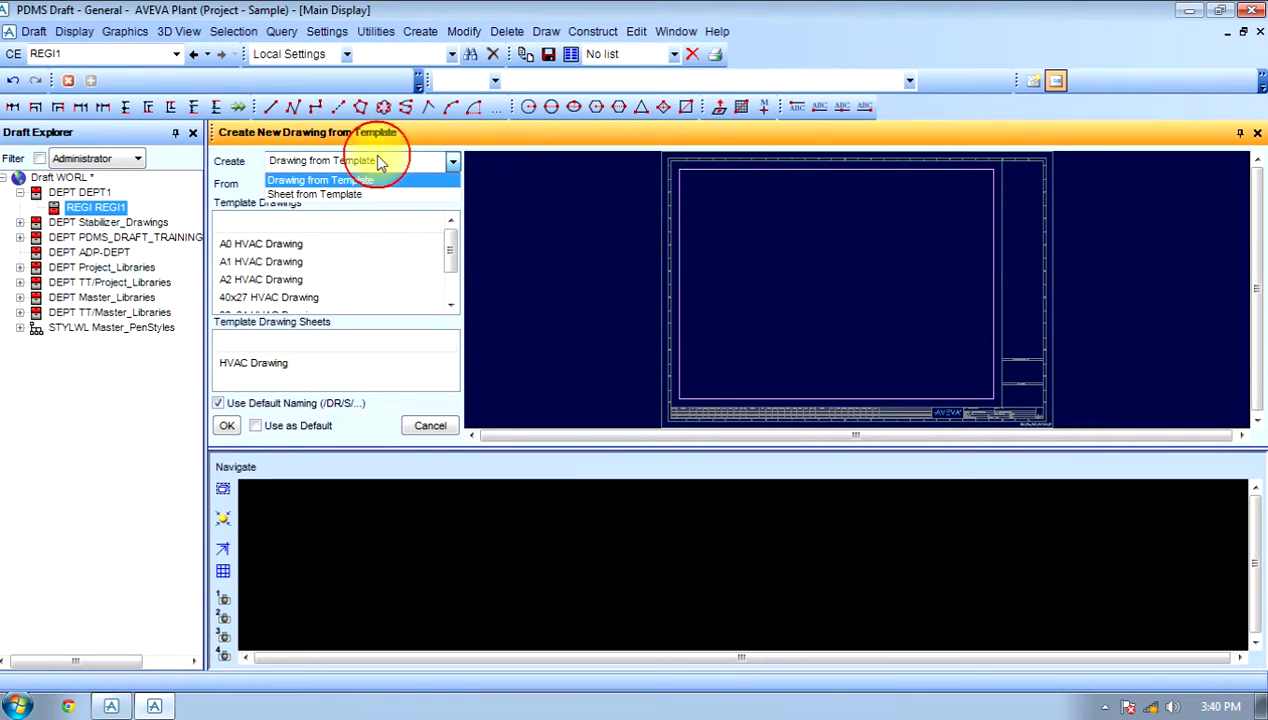
{"action": "left_click", "coordinate": [372, 182]}
{"action": "left_click", "coordinate": [452, 184]}
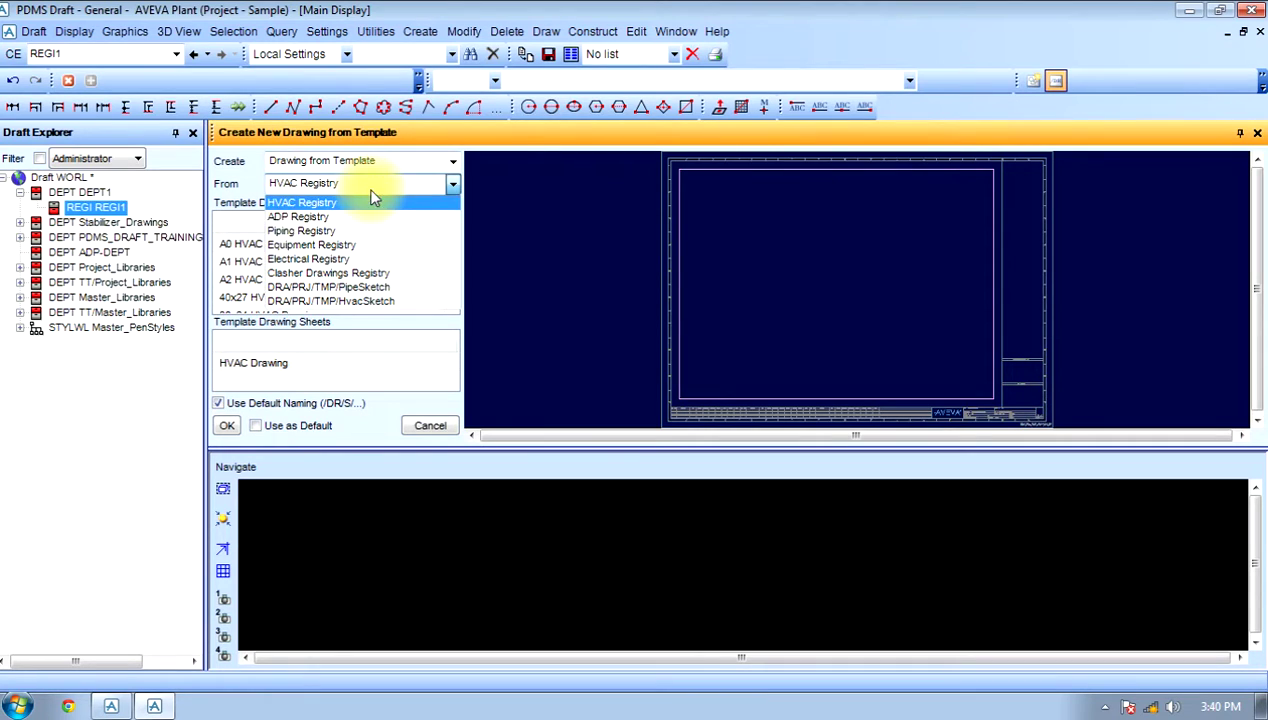
{"action": "left_click", "coordinate": [364, 231]}
{"action": "left_click", "coordinate": [318, 261]}
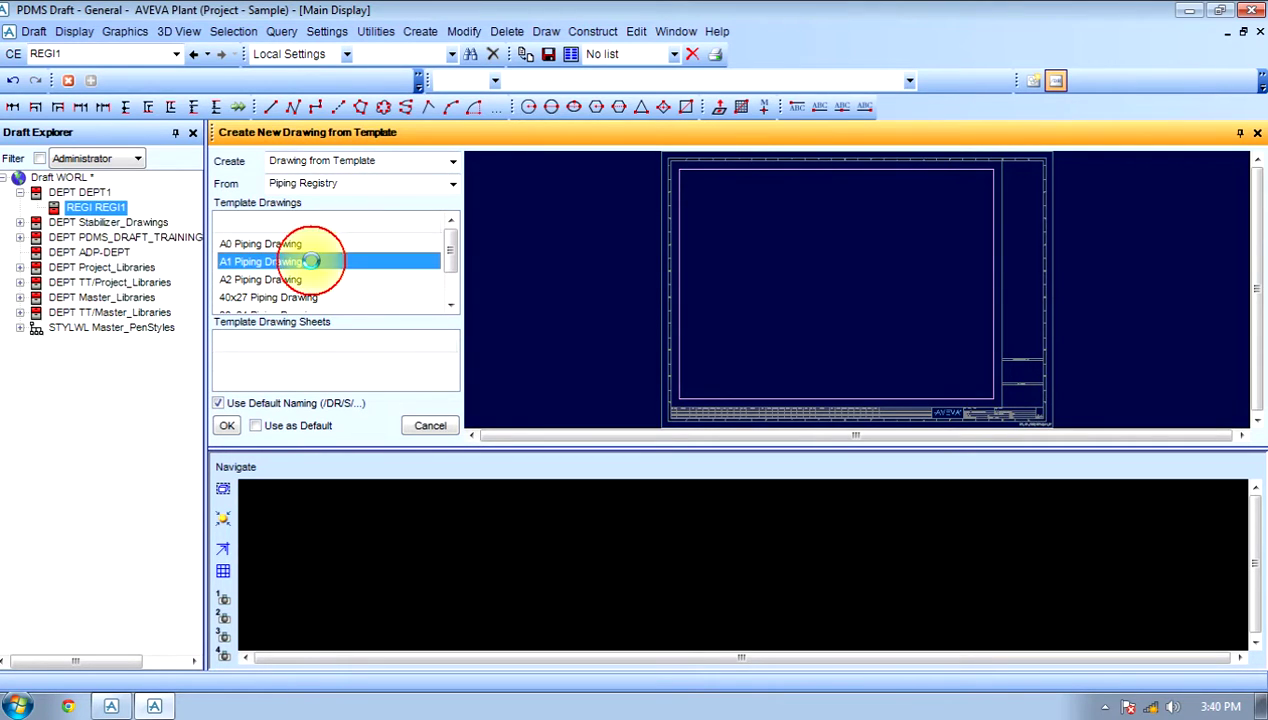
{"action": "left_click", "coordinate": [227, 425]}
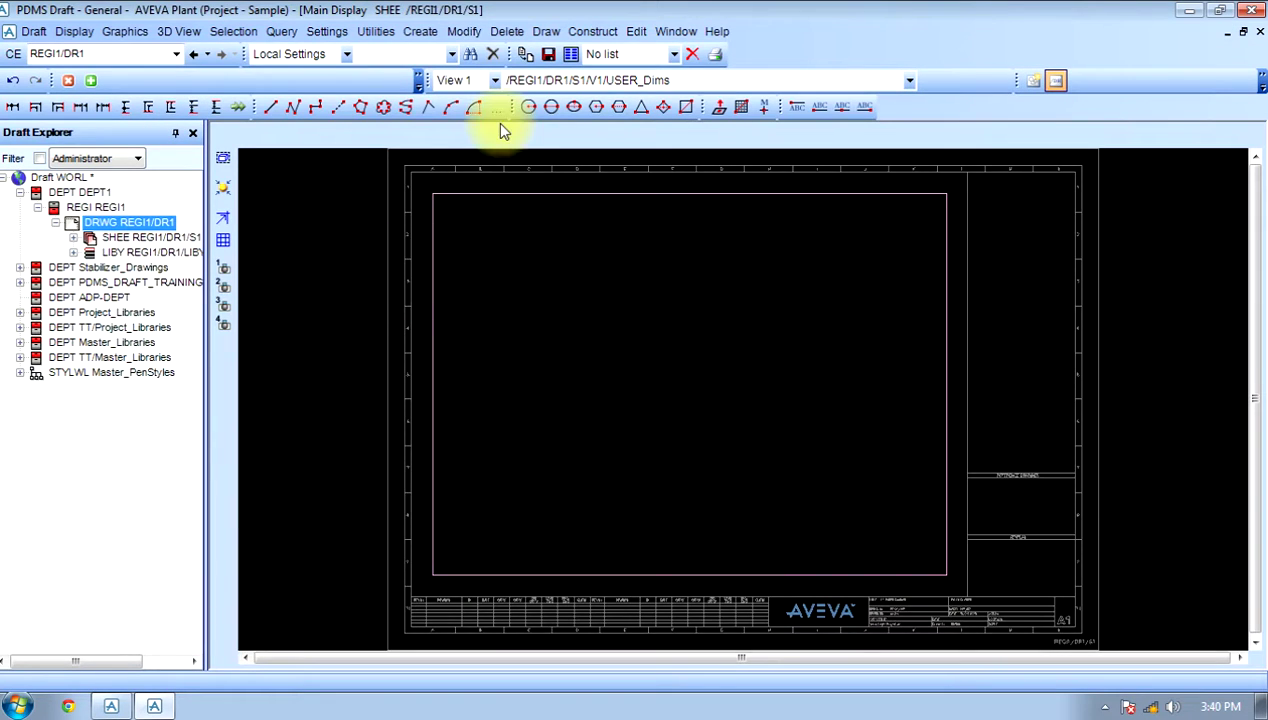
Step: Make sheet S1 current and start a new limits-defined view on it
{"action": "left_click", "coordinate": [430, 34]}
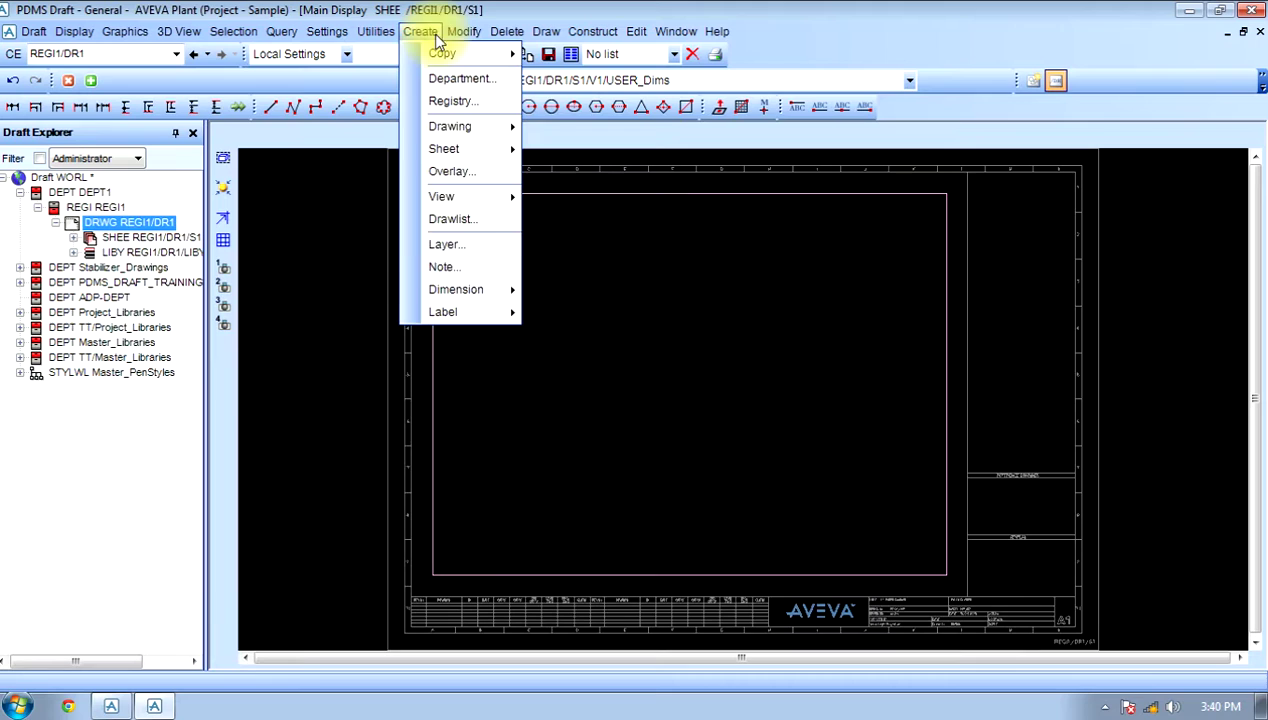
{"action": "left_click", "coordinate": [441, 196]}
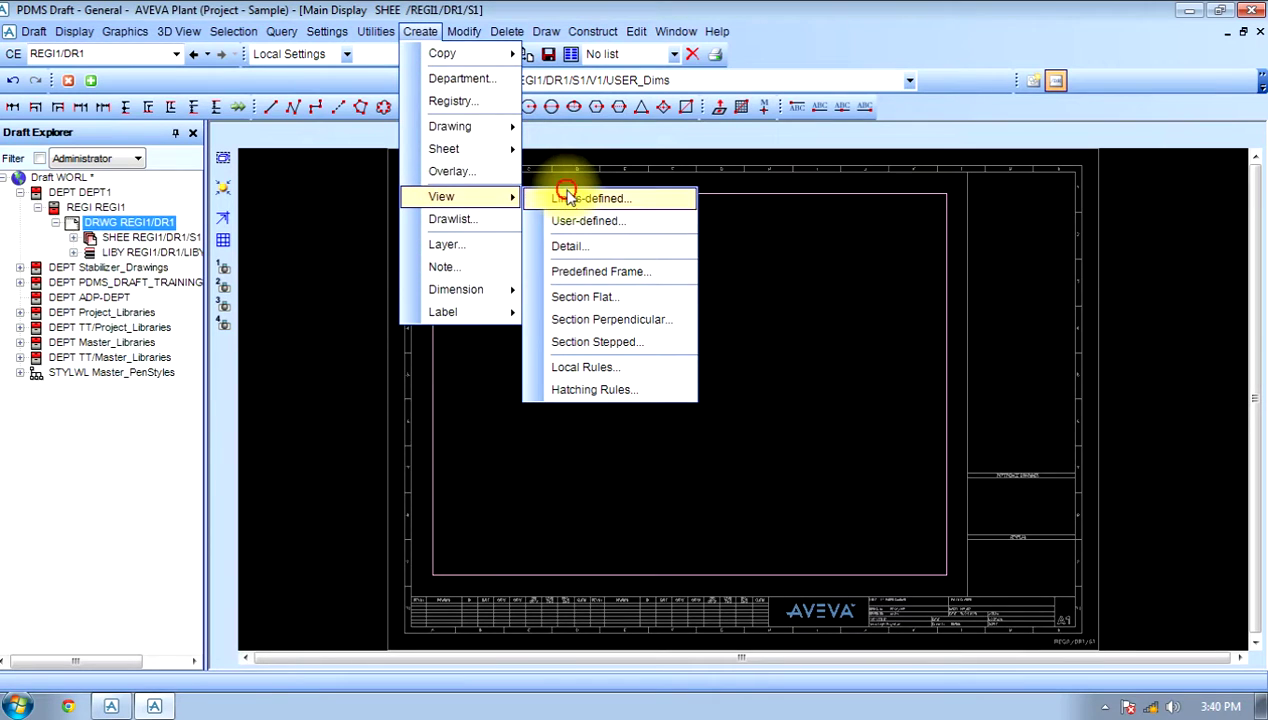
{"action": "left_click", "coordinate": [567, 196]}
{"action": "left_click", "coordinate": [622, 374]}
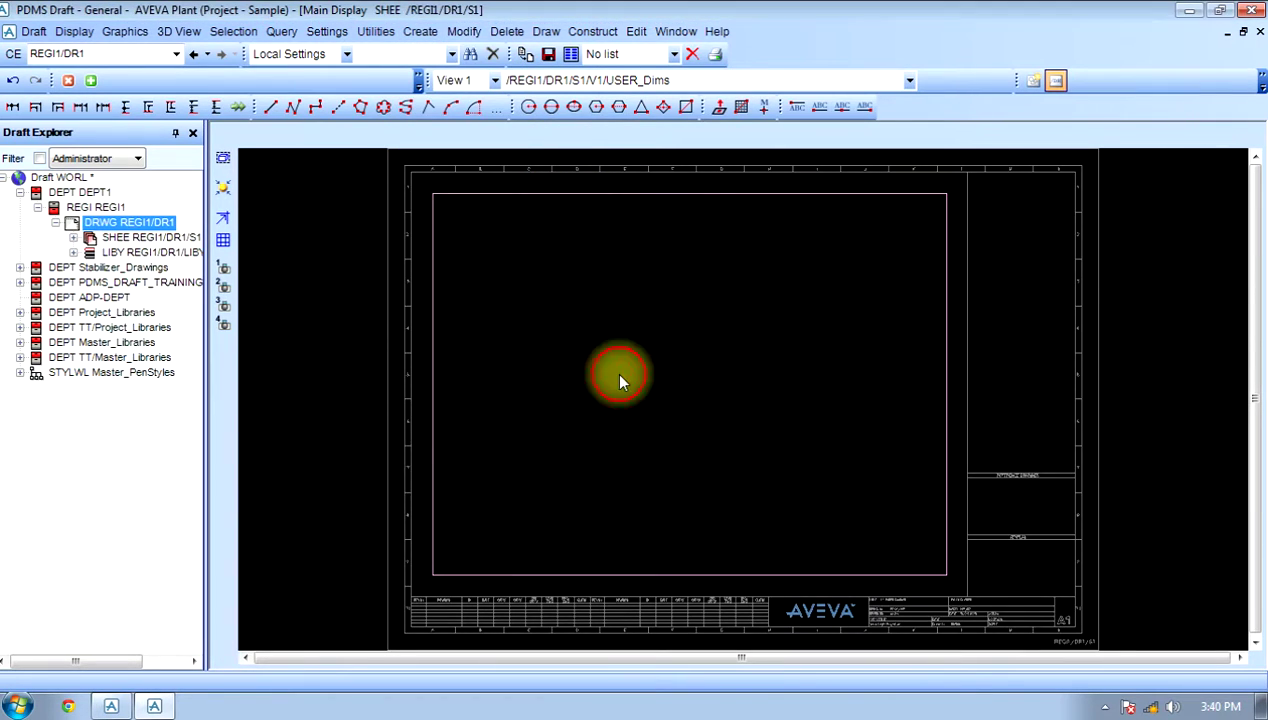
{"action": "left_click", "coordinate": [150, 237]}
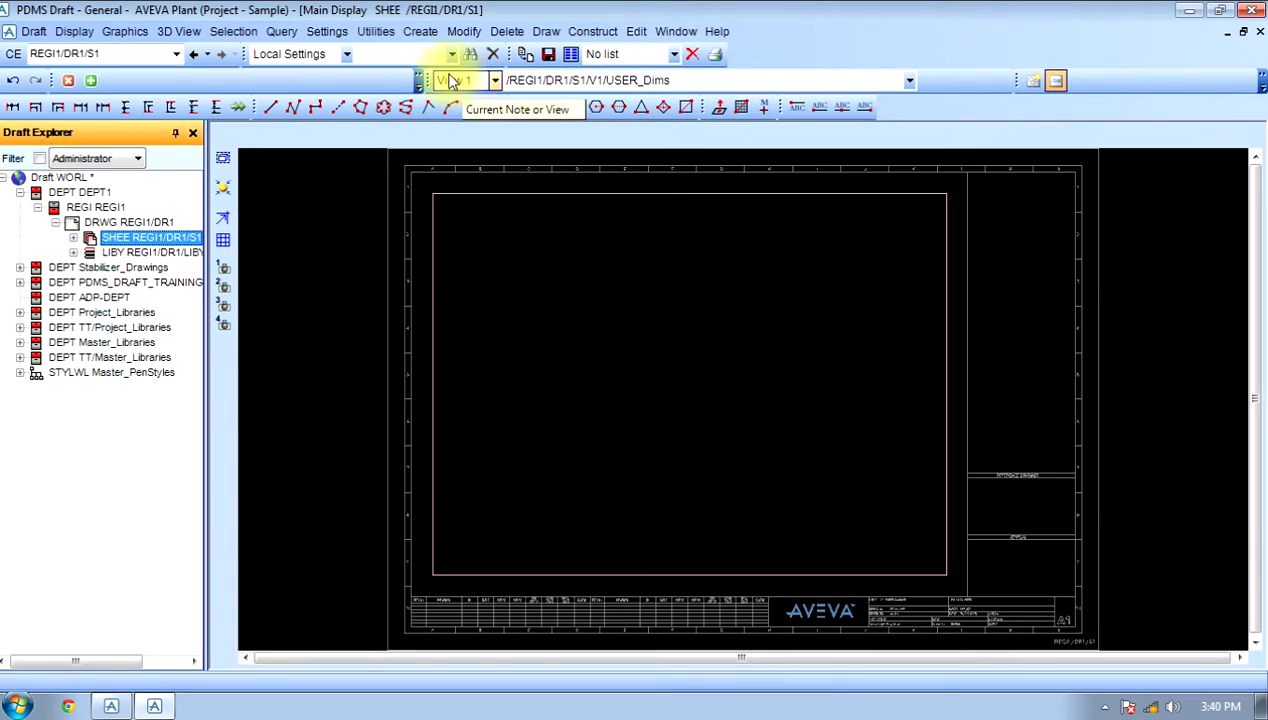
{"action": "left_click", "coordinate": [418, 31]}
{"action": "mouse_move", "coordinate": [493, 205]}
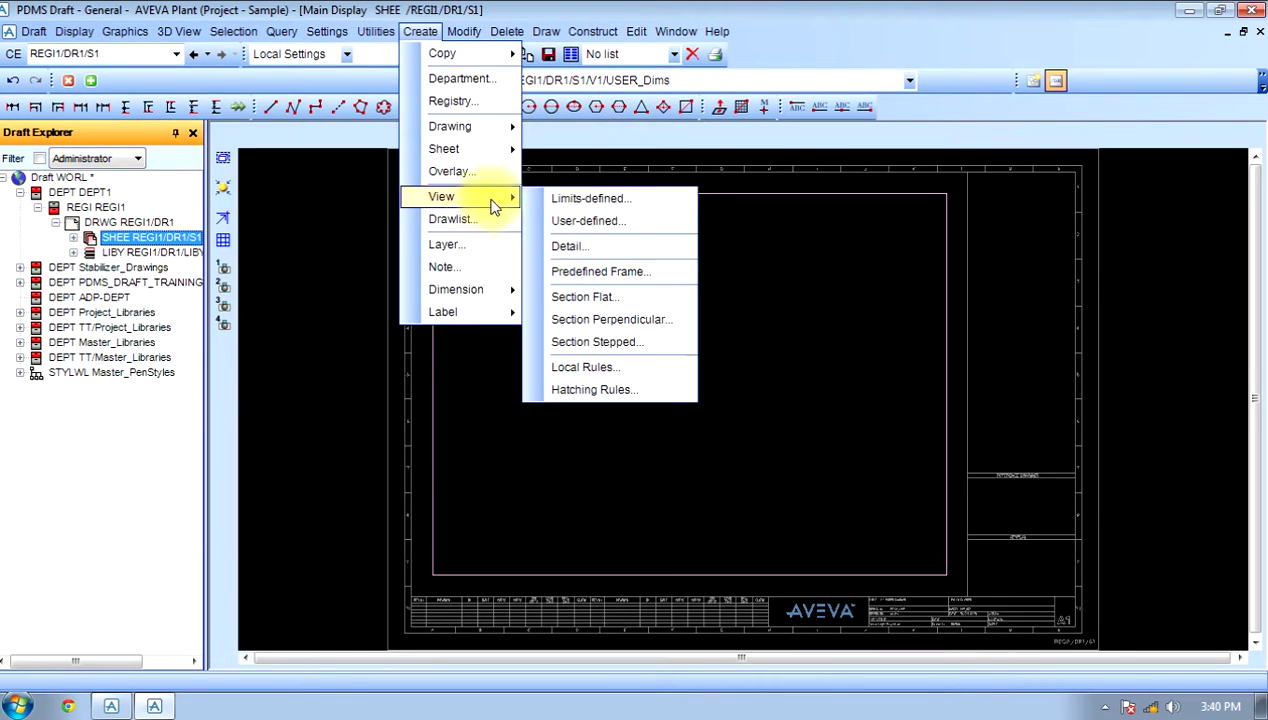
{"action": "left_click", "coordinate": [598, 201]}
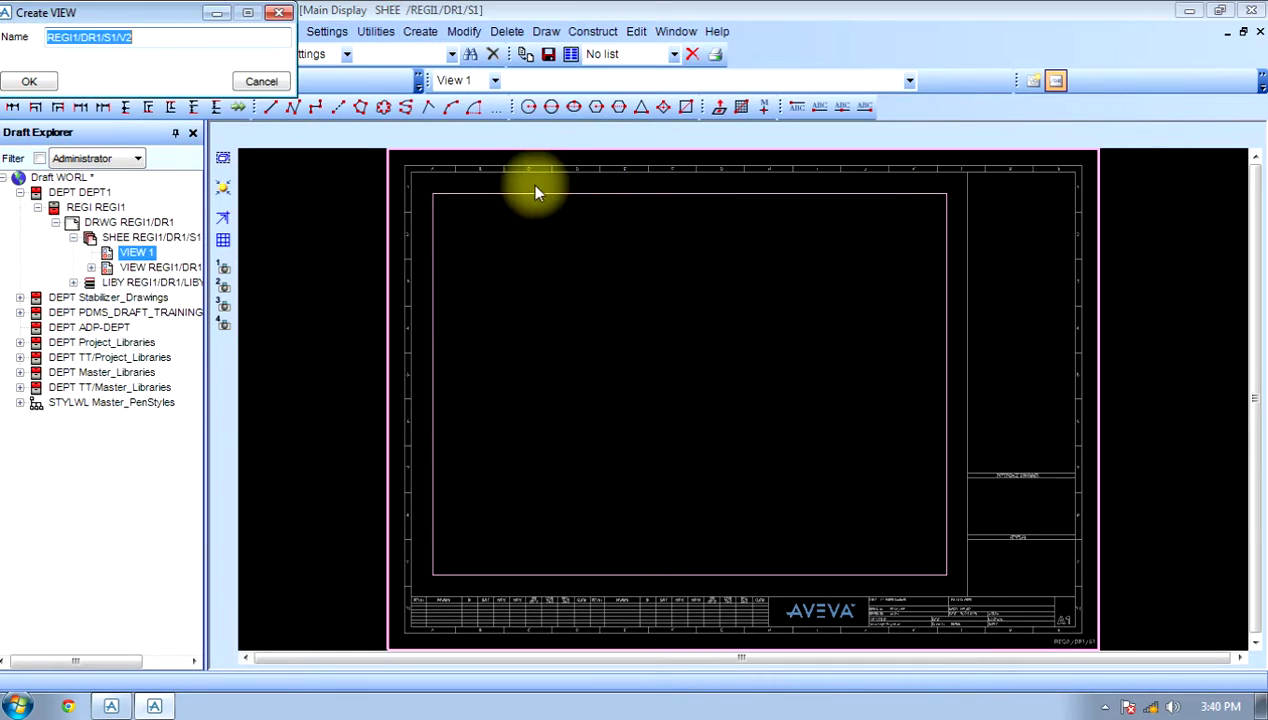
Step: Keep the default view name and set Universal Hidden Line, Standard section, BASIC style, Hatch-Gen hatching
{"action": "left_click", "coordinate": [14, 81]}
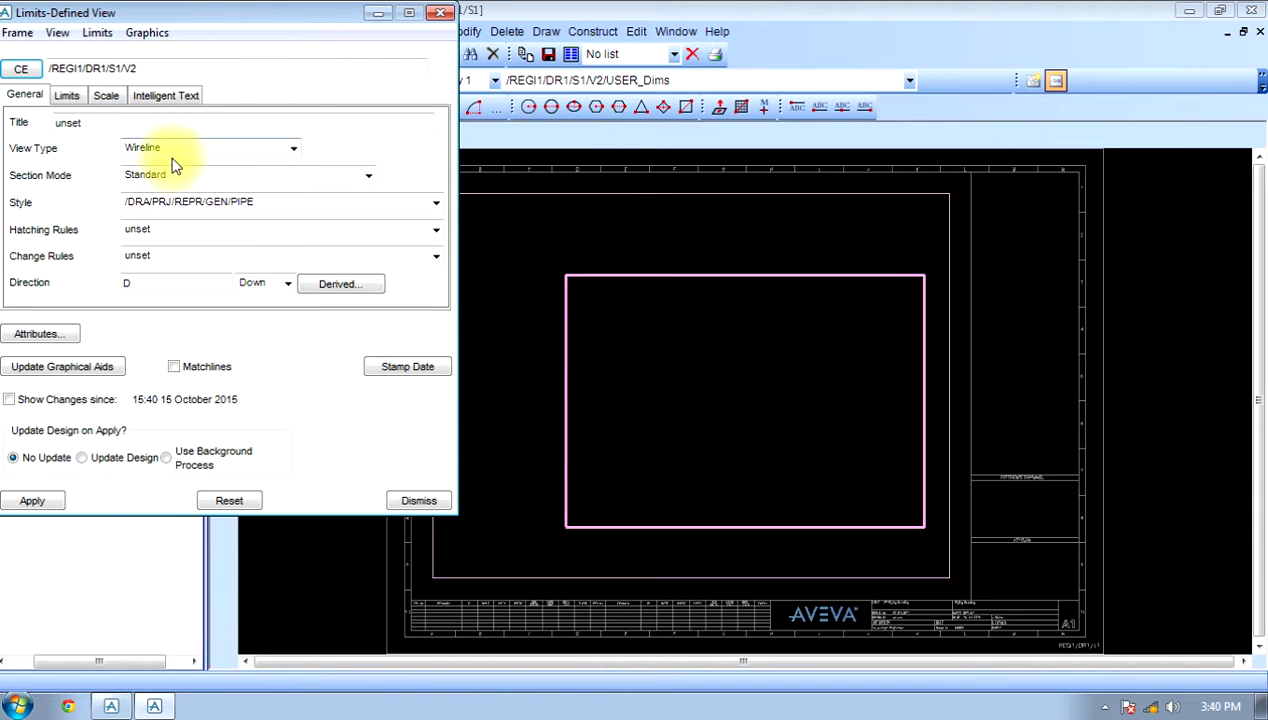
{"action": "left_click", "coordinate": [170, 154]}
{"action": "left_click", "coordinate": [172, 163]}
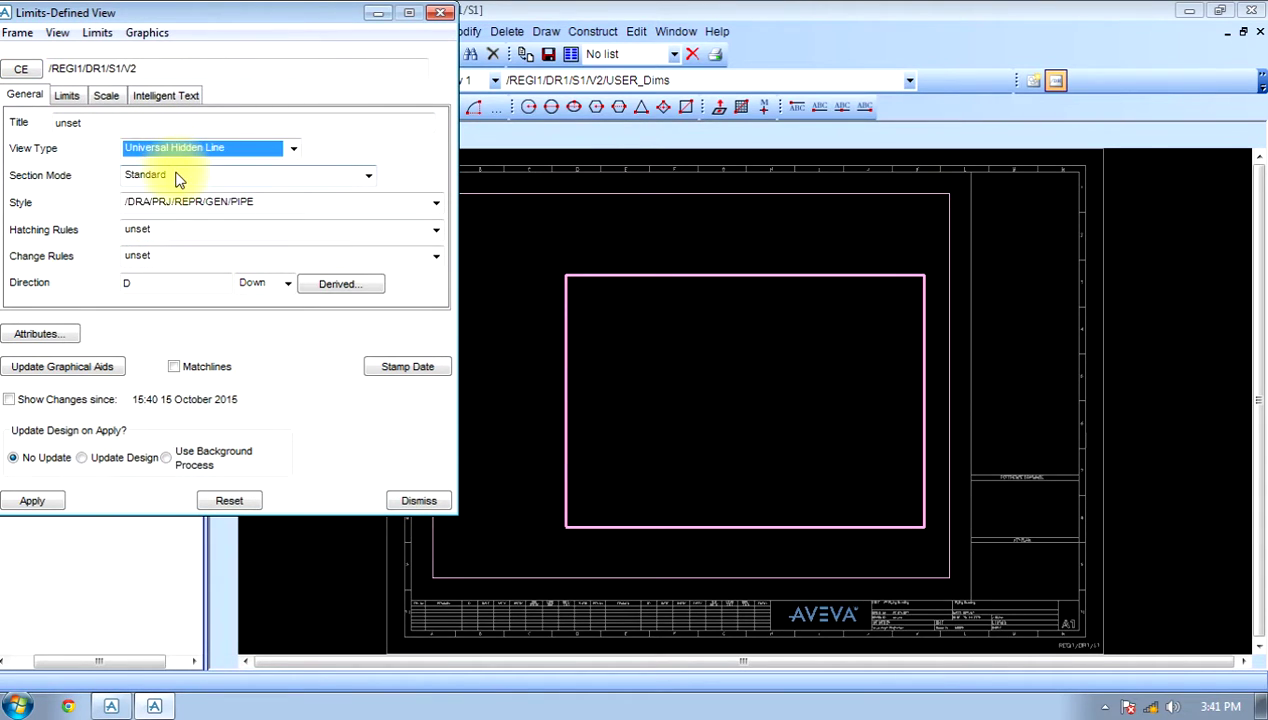
{"action": "left_click", "coordinate": [176, 176]}
{"action": "left_click", "coordinate": [176, 188]}
{"action": "left_click", "coordinate": [178, 201]}
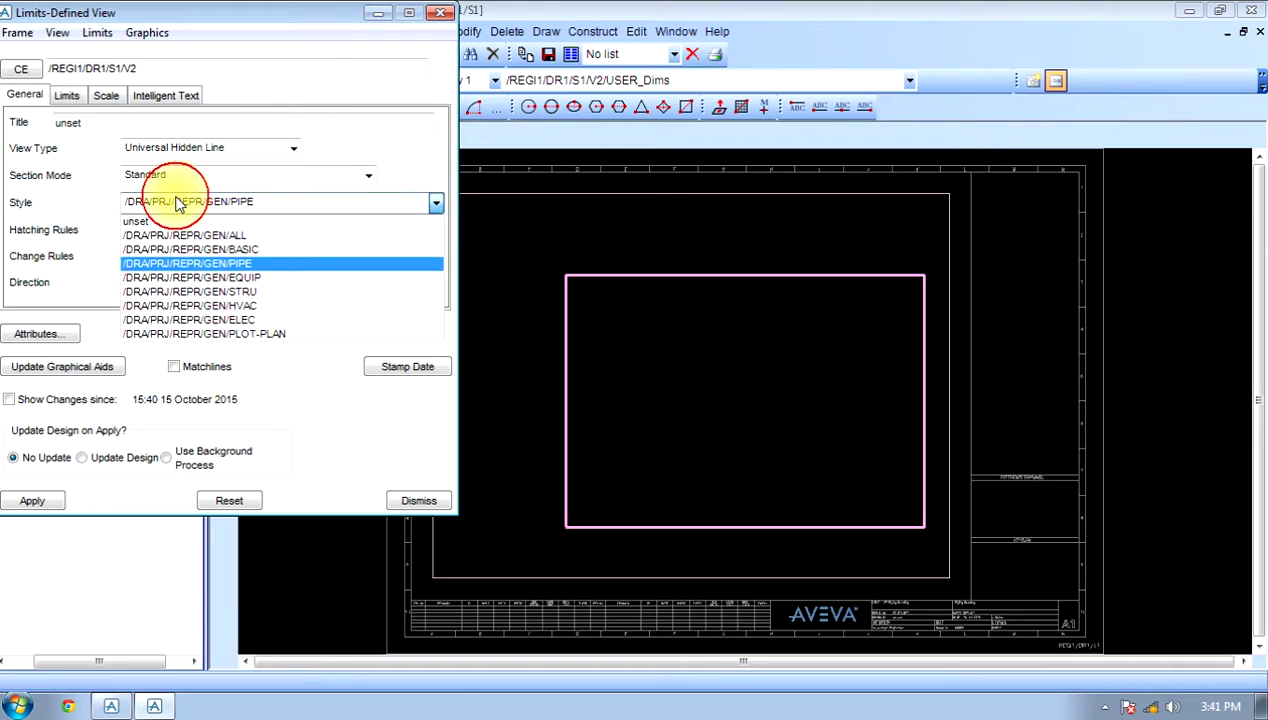
{"action": "left_click", "coordinate": [193, 249]}
{"action": "left_click", "coordinate": [192, 229]}
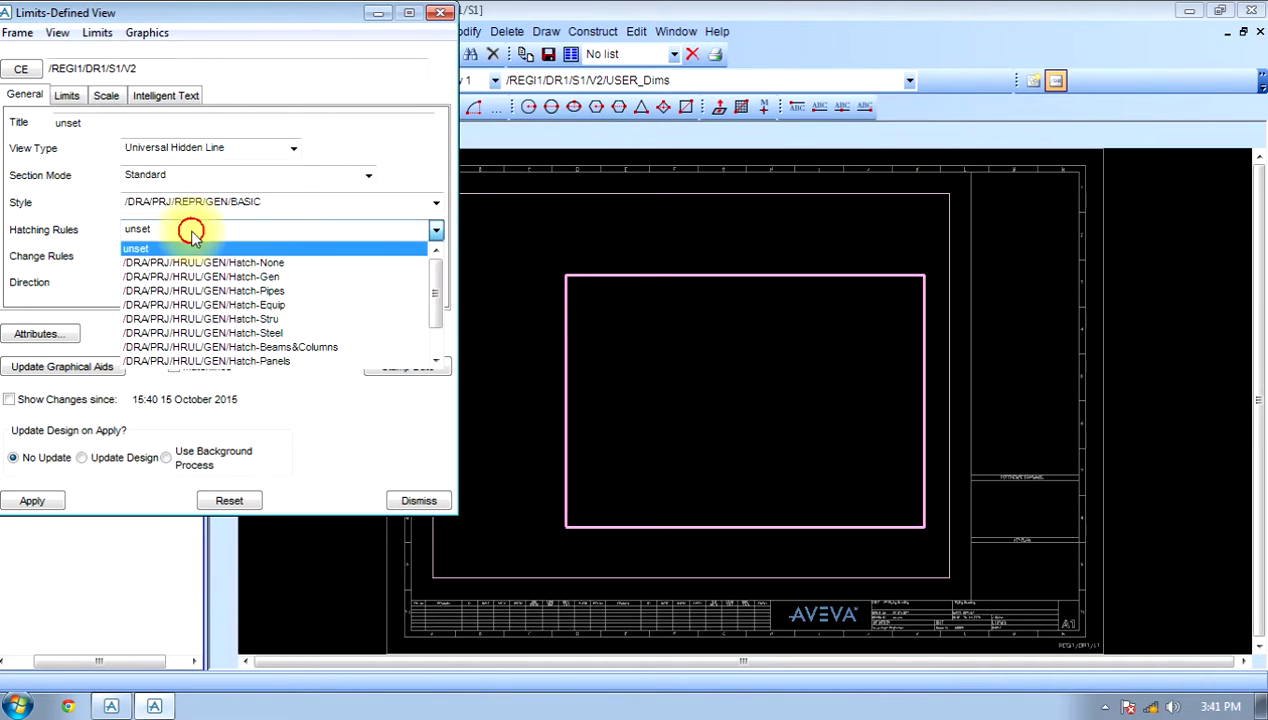
{"action": "left_click", "coordinate": [200, 276]}
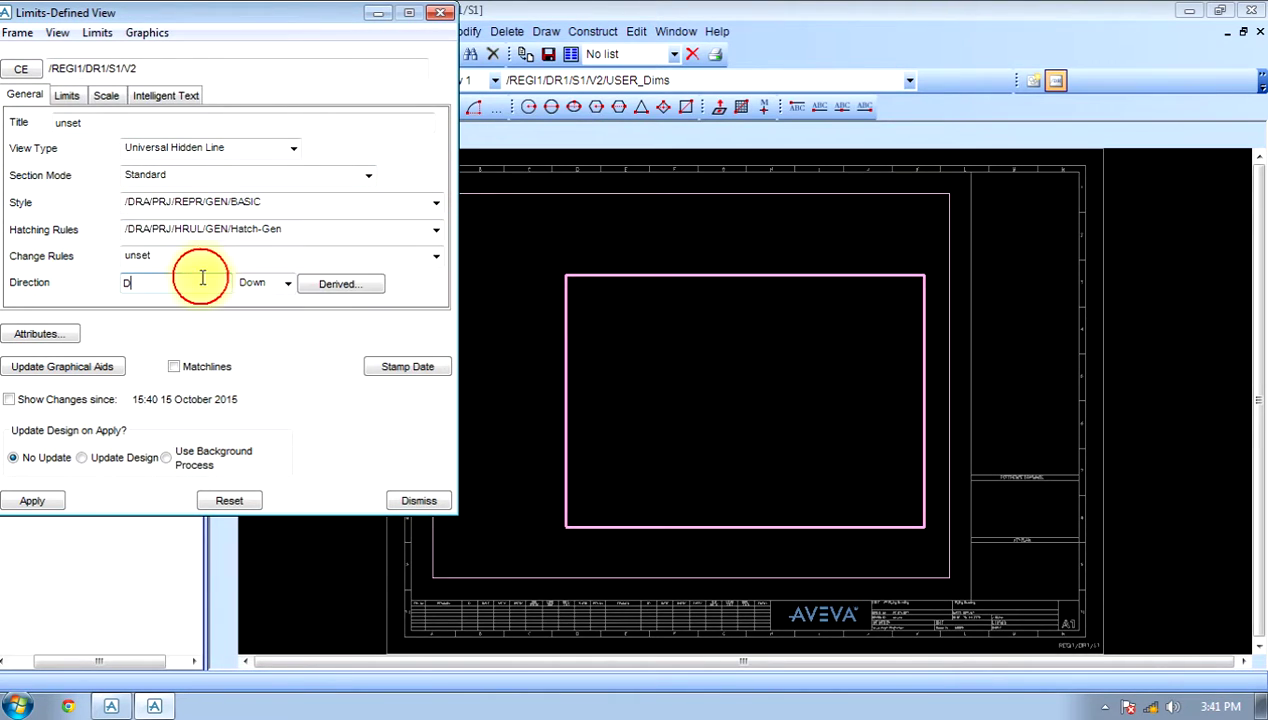
Step: Set the viewing direction to Down for a top view
{"action": "left_click", "coordinate": [275, 284]}
{"action": "left_click", "coordinate": [258, 359]}
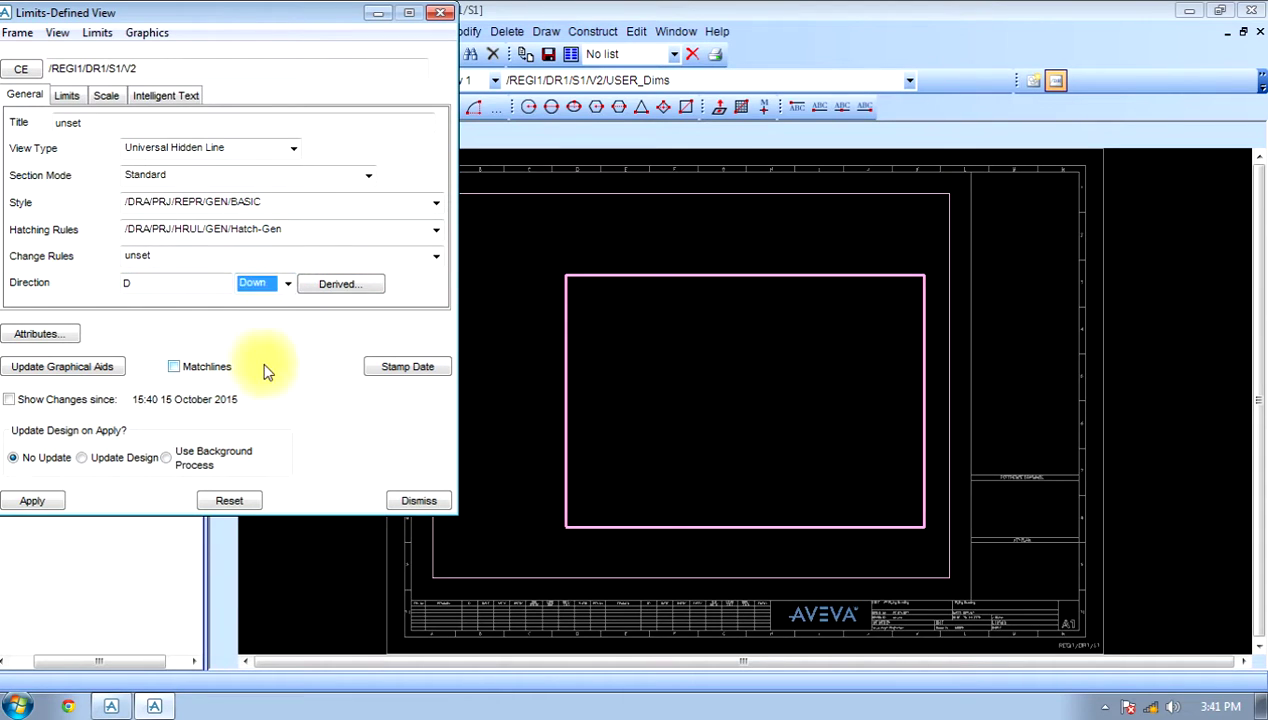
{"action": "left_click", "coordinate": [260, 284]}
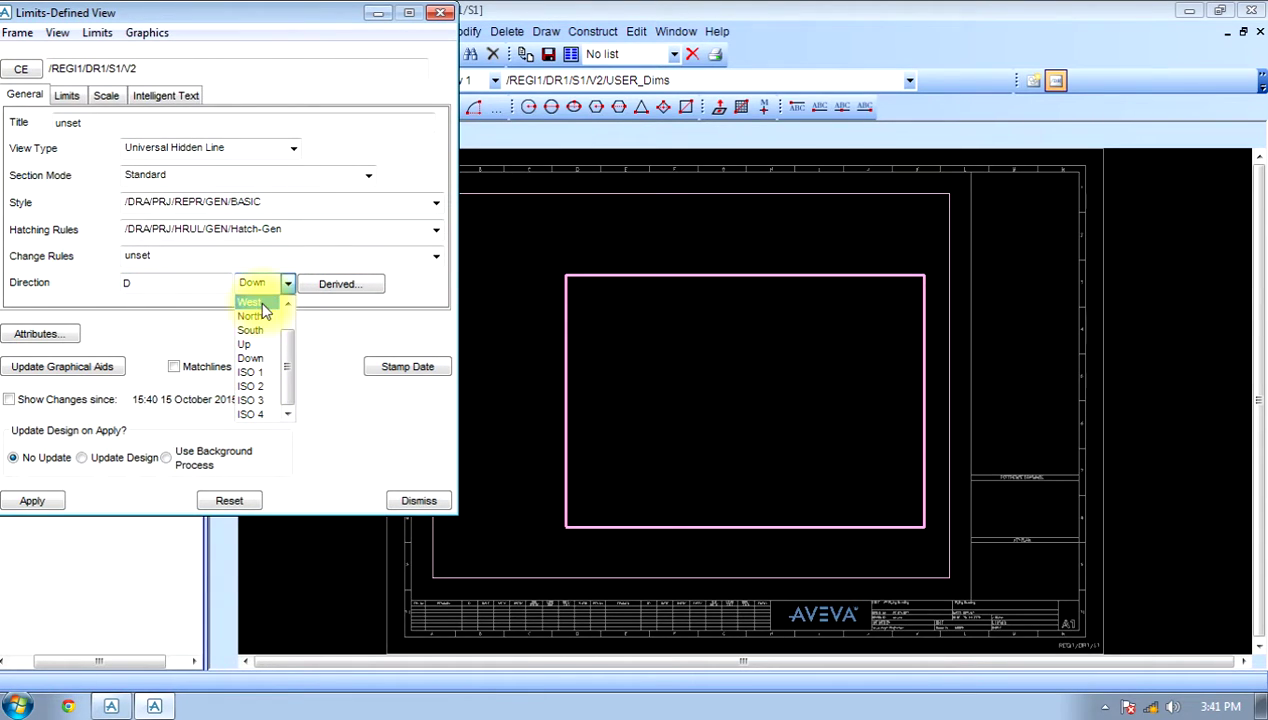
{"action": "left_click", "coordinate": [265, 360]}
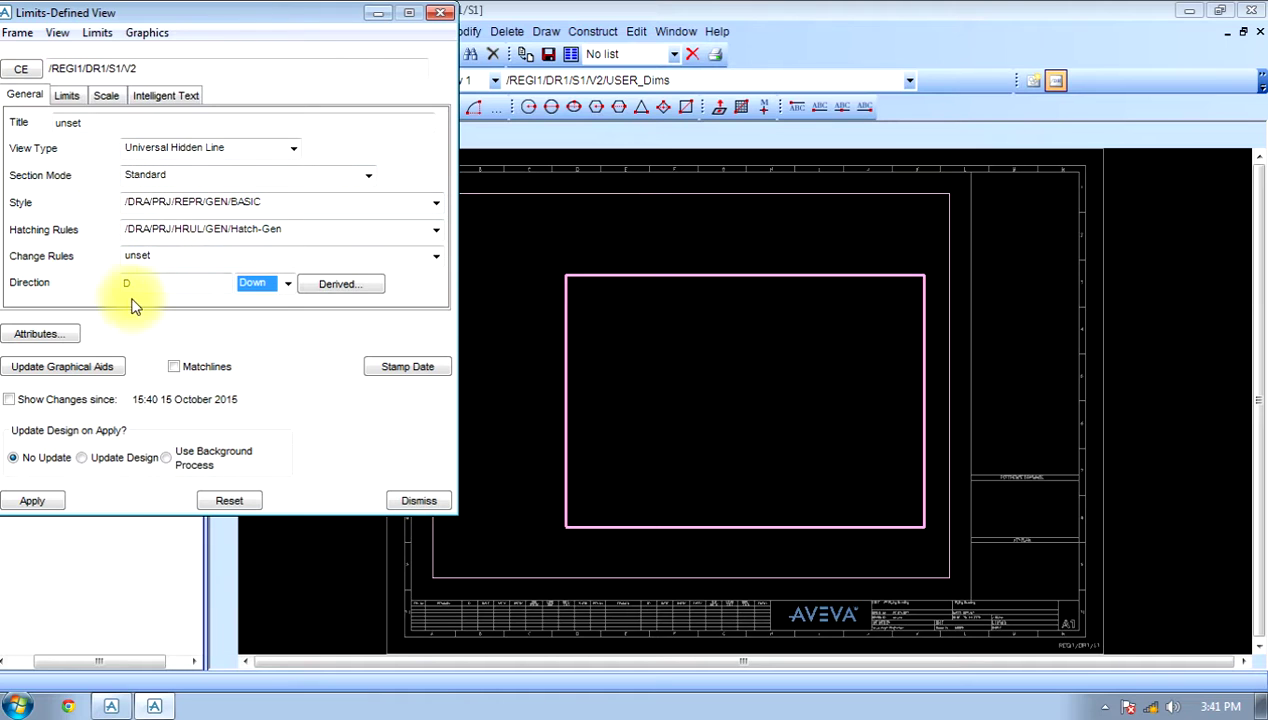
Step: Enter 20000 as the East, North and Up upper limits of the view
{"action": "left_click", "coordinate": [65, 96]}
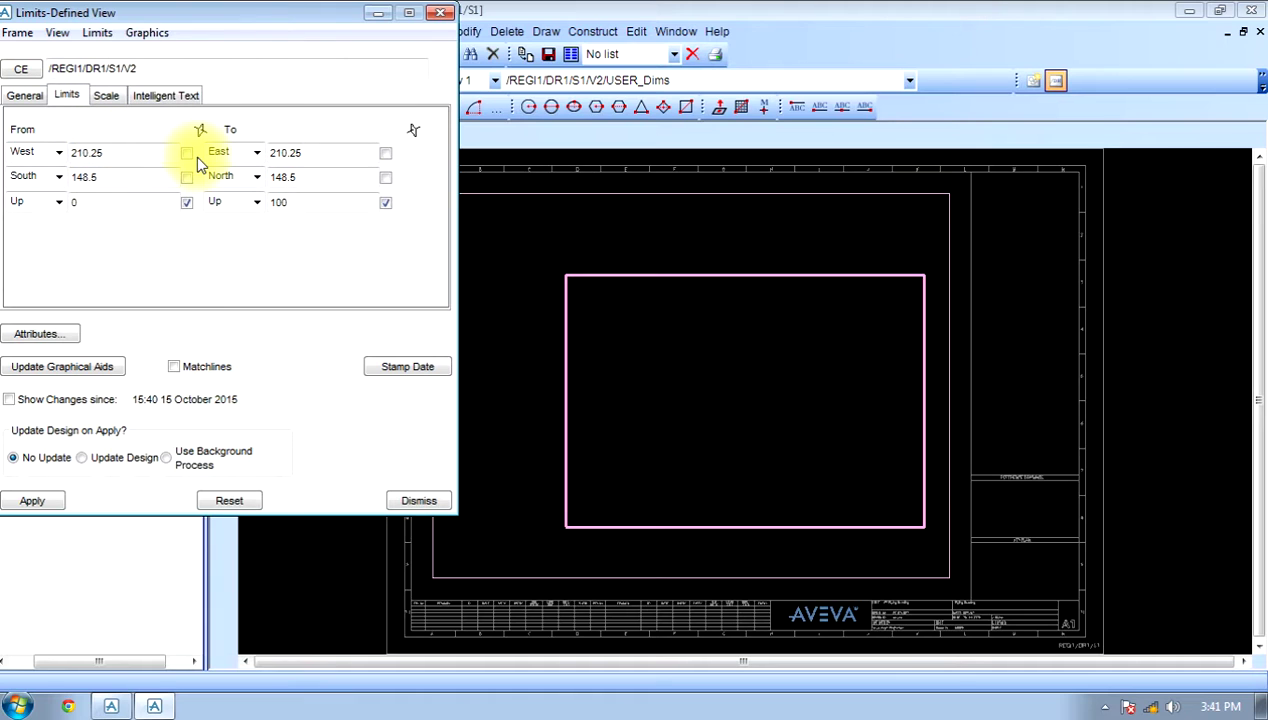
{"action": "left_click_drag", "start_coordinate": [325, 155], "coordinate": [220, 168]}
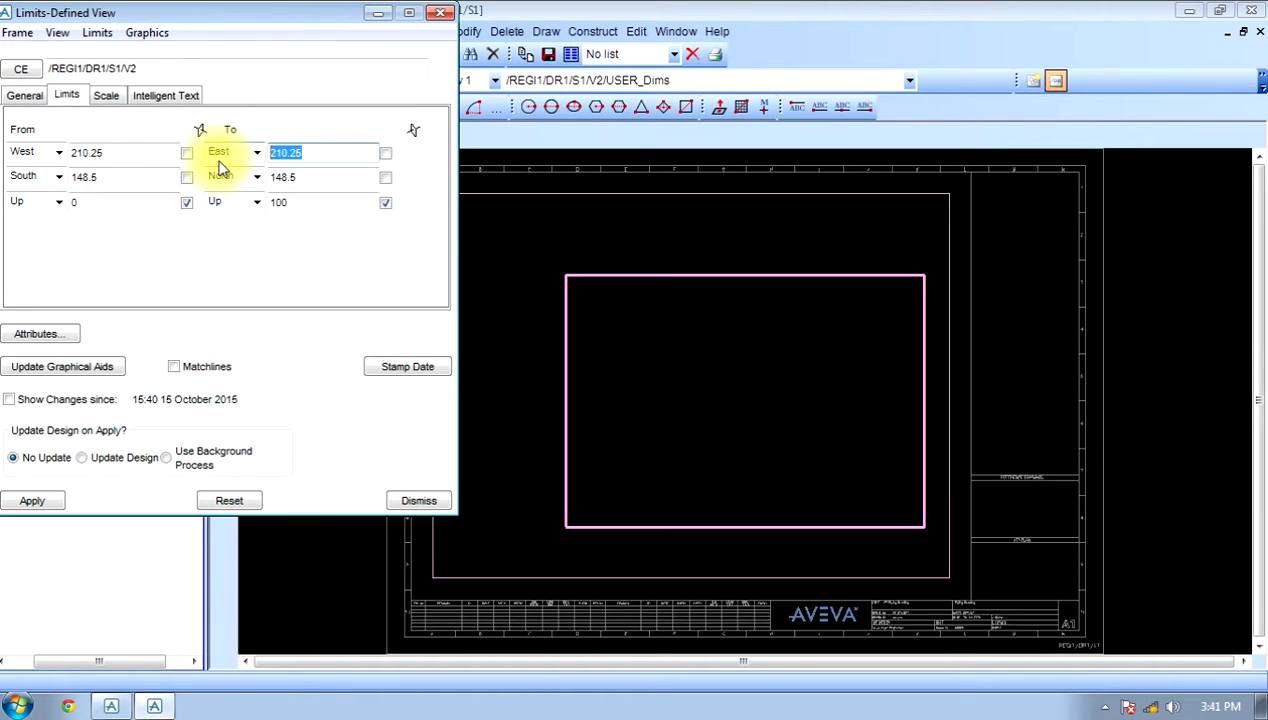
{"action": "type", "text": "20000"}
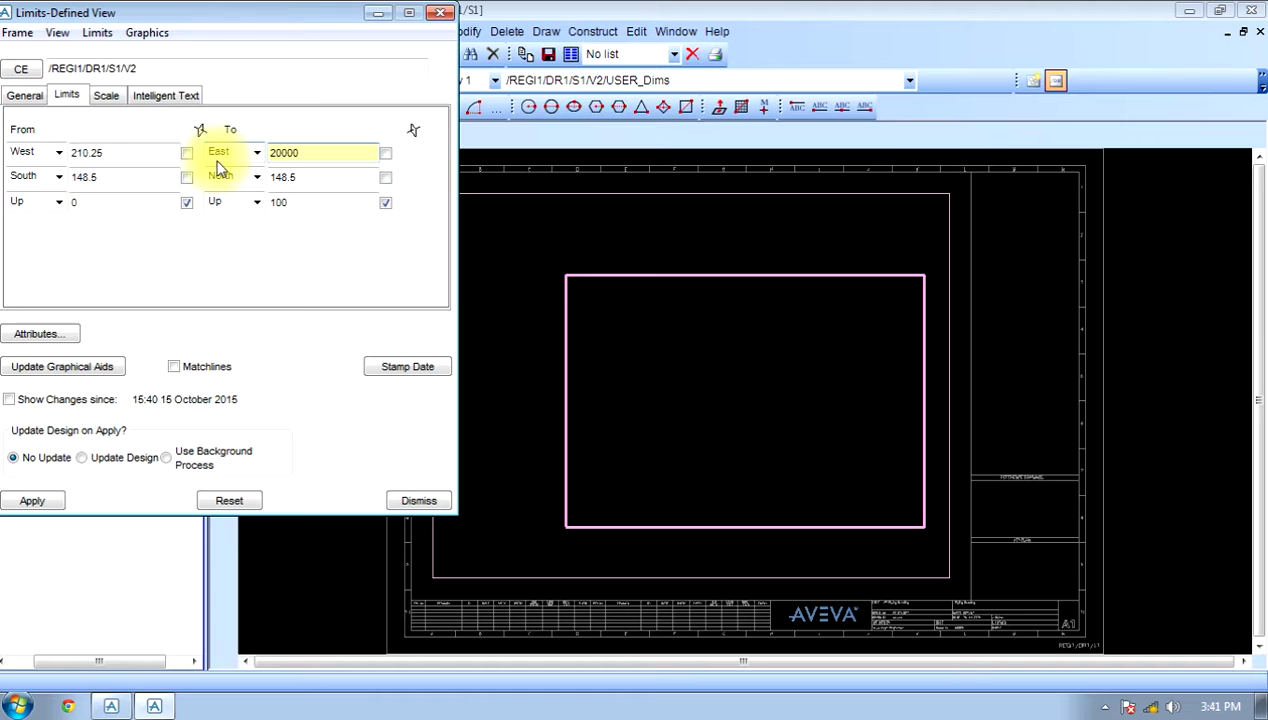
{"action": "left_click_drag", "start_coordinate": [305, 170], "coordinate": [255, 178]}
{"action": "type", "text": "2"}
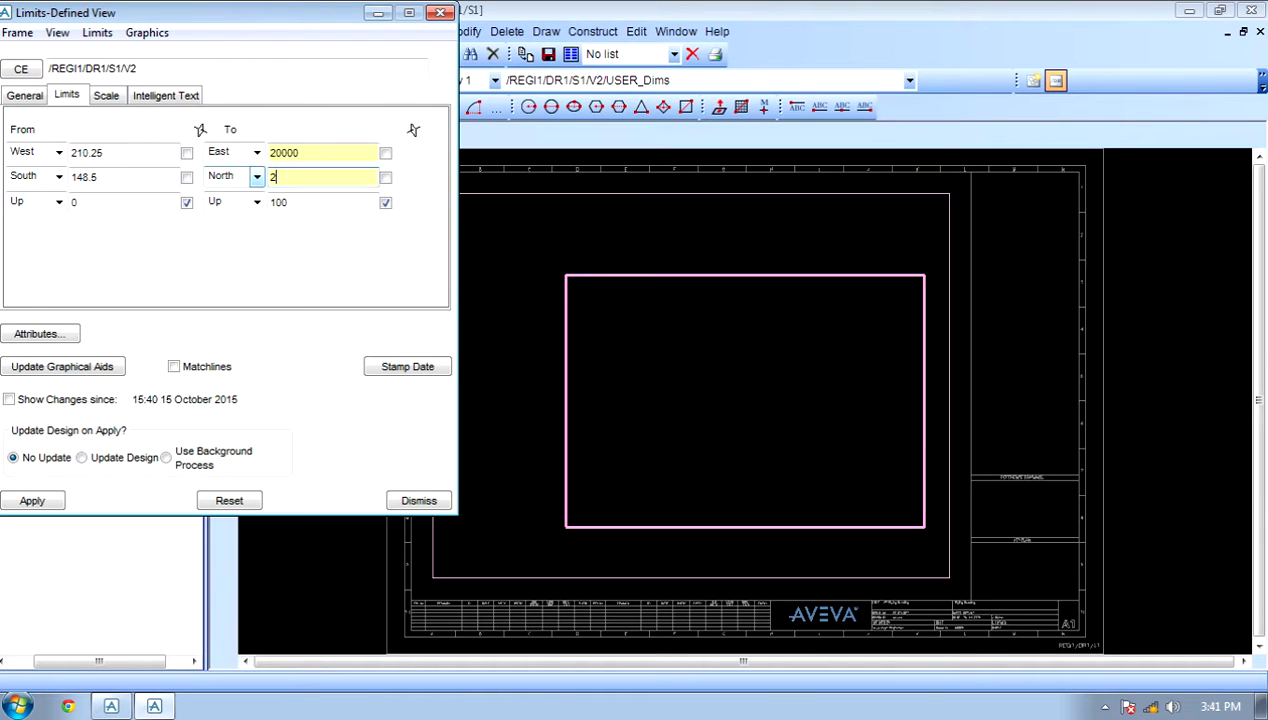
{"action": "type", "text": "0000"}
{"action": "left_click", "coordinate": [283, 198]}
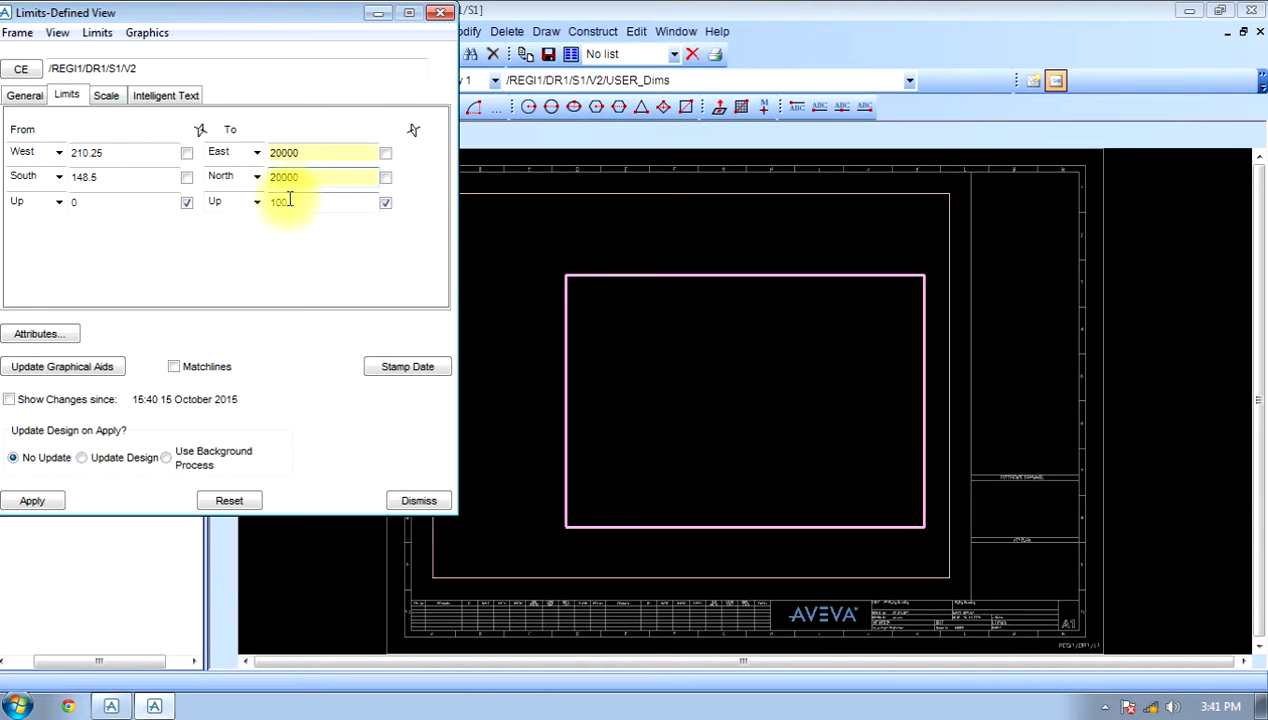
{"action": "left_click_drag", "start_coordinate": [306, 192], "coordinate": [240, 220]}
{"action": "type", "text": "20000"}
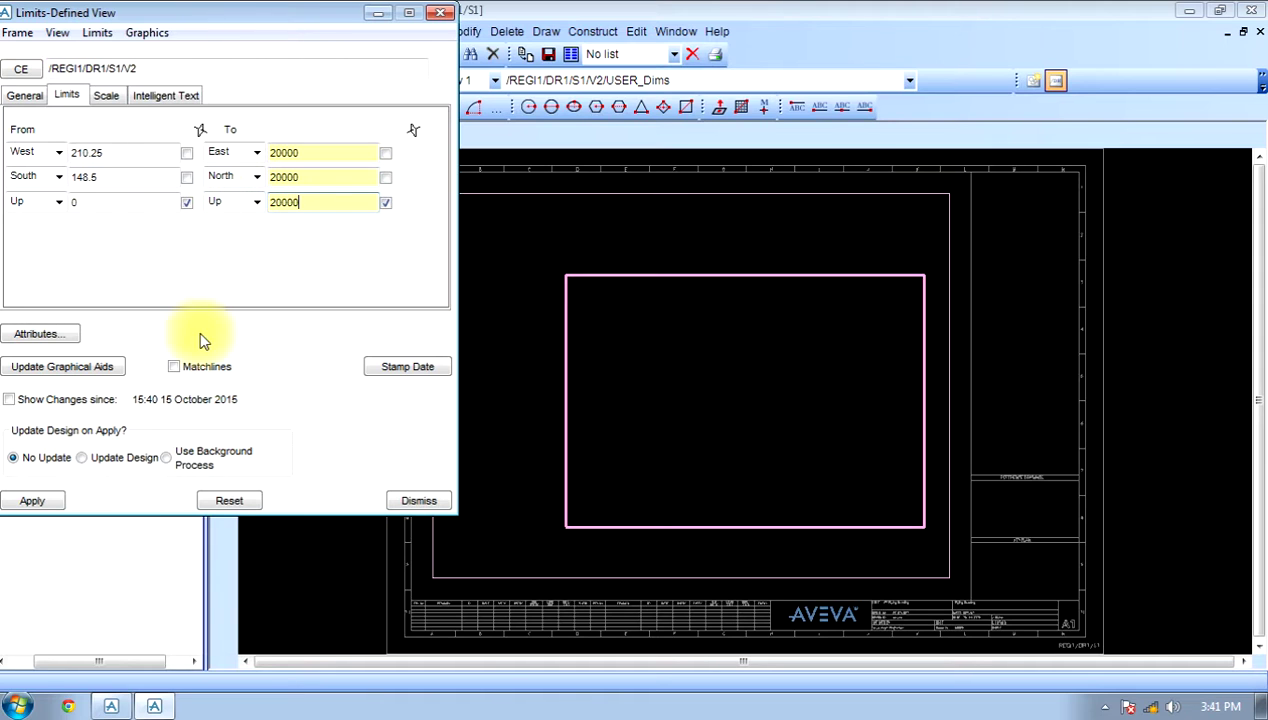
{"action": "left_click", "coordinate": [108, 96]}
Step: Set the view scale to 1/150 (50%) and bring up Drawlist Management
{"action": "left_click", "coordinate": [168, 142]}
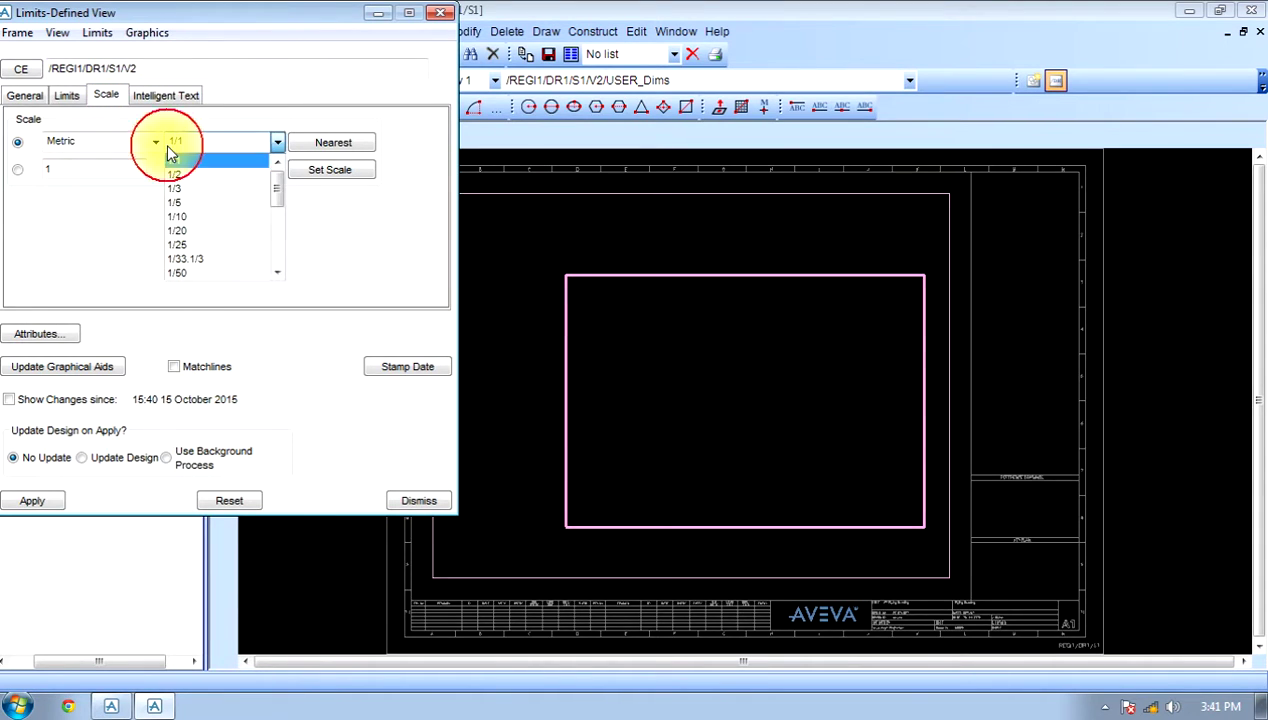
{"action": "scroll", "coordinate": [270, 265], "scroll_direction": "down", "scroll_amount": 4}
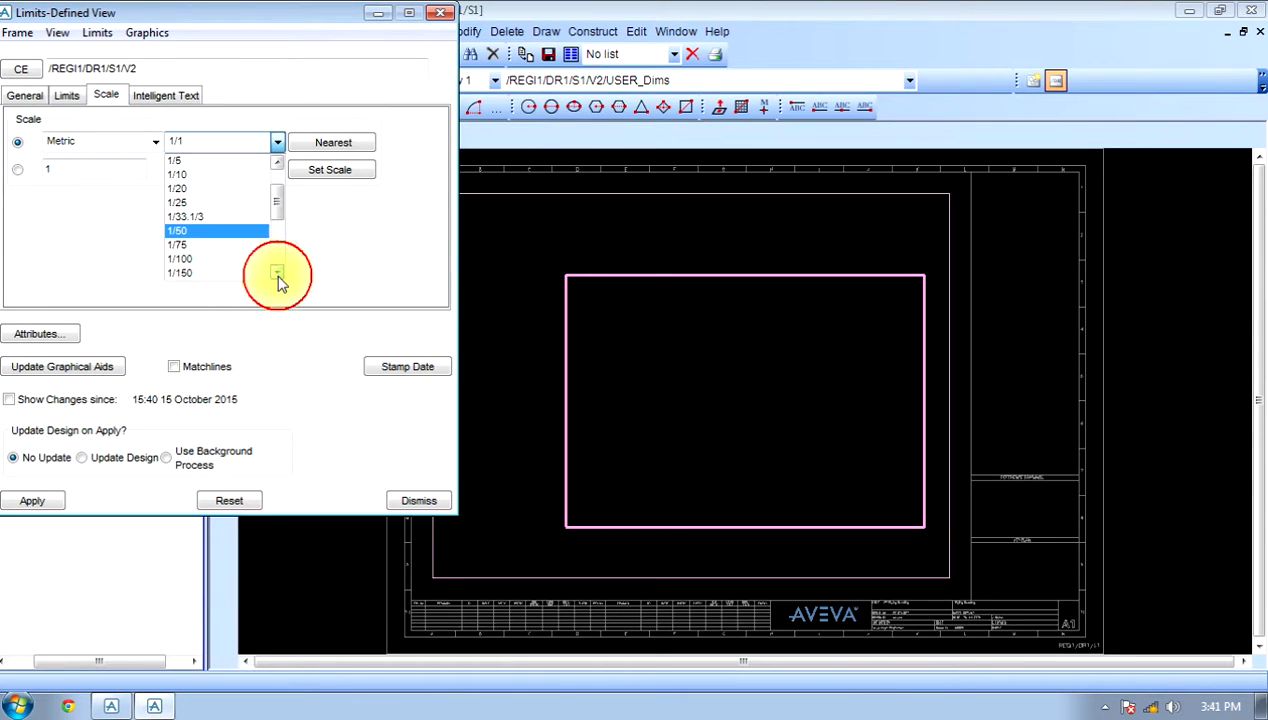
{"action": "left_click", "coordinate": [221, 259]}
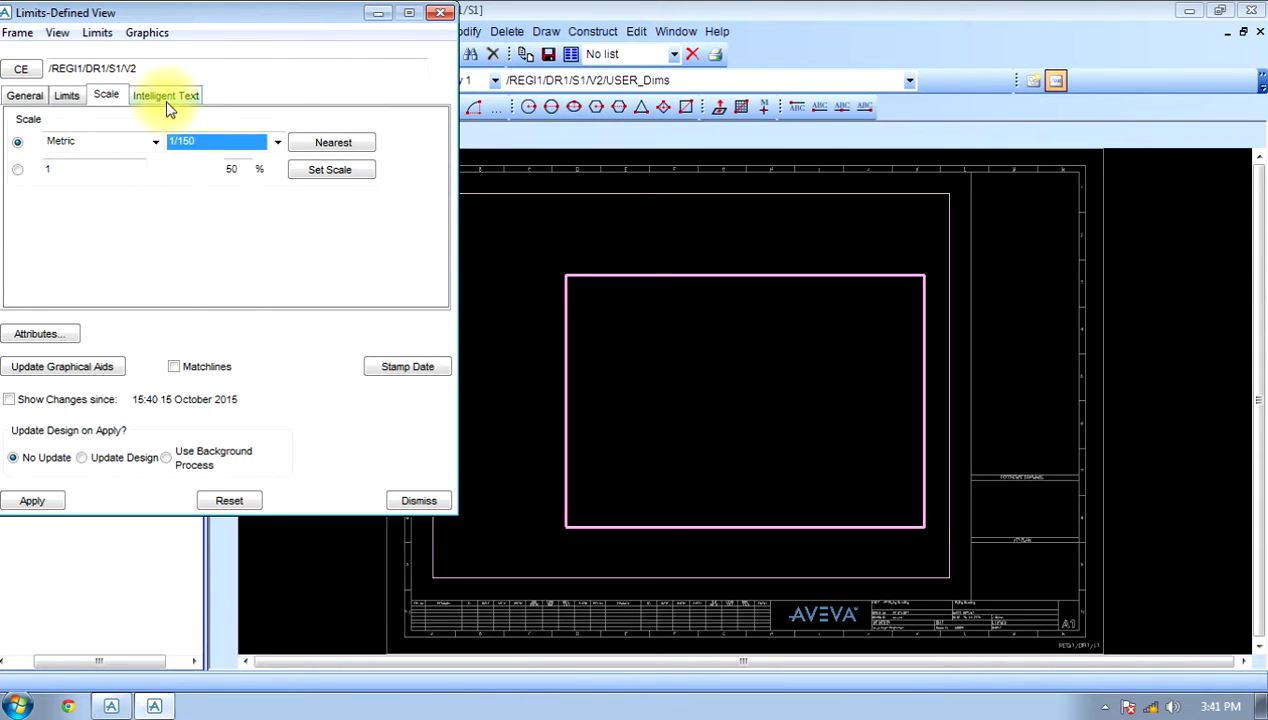
{"action": "left_click", "coordinate": [136, 29]}
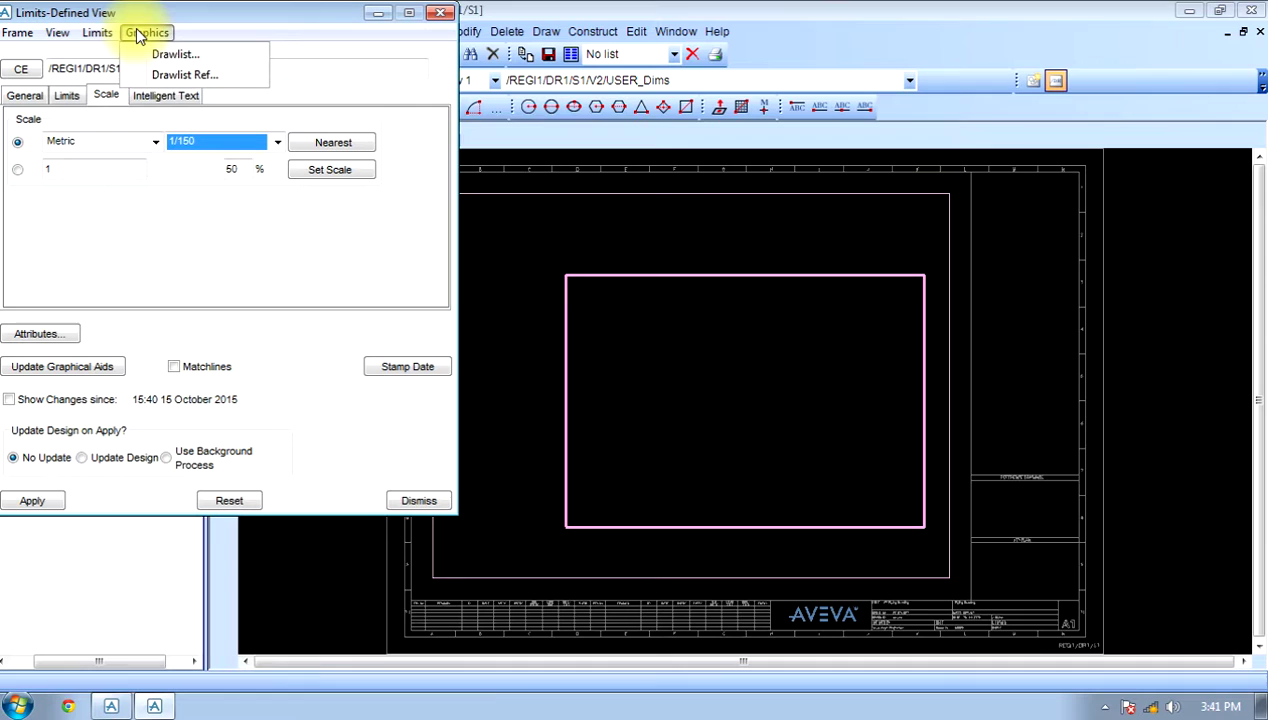
Step: Add site STABILIZER to the drawlist and update it
{"action": "left_click", "coordinate": [155, 53]}
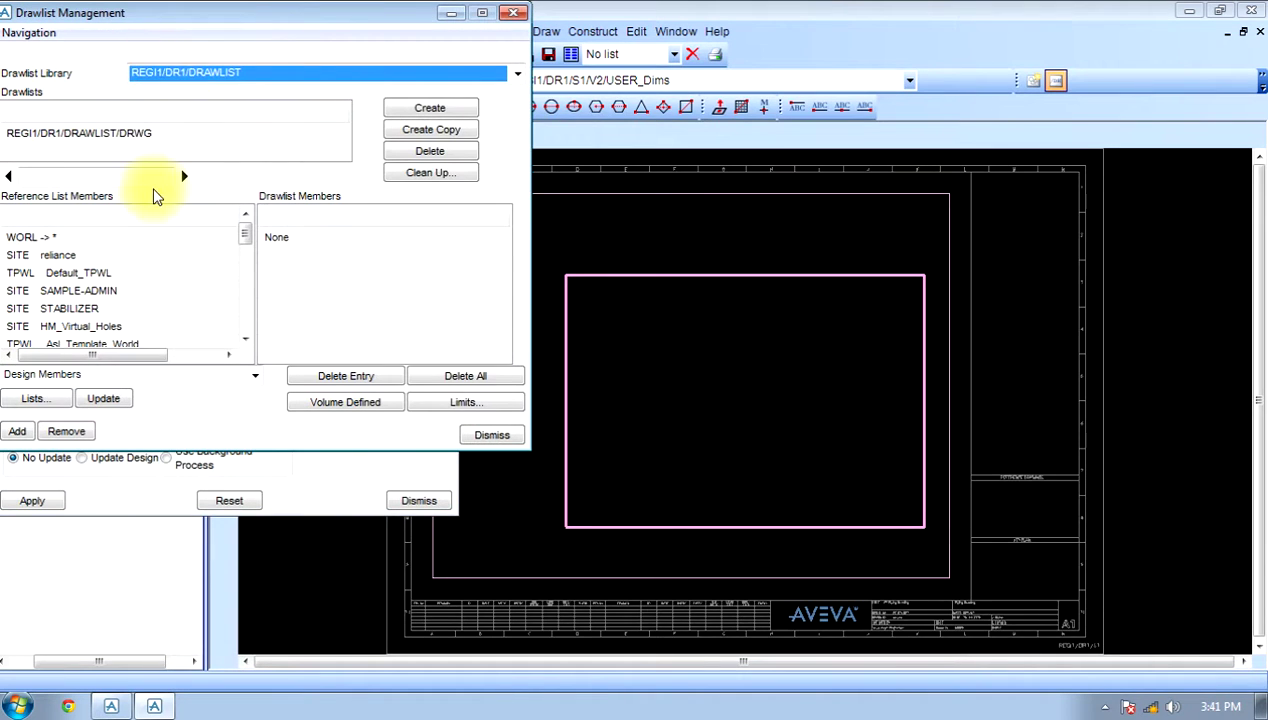
{"action": "double_click", "coordinate": [40, 308]}
{"action": "left_click", "coordinate": [20, 431]}
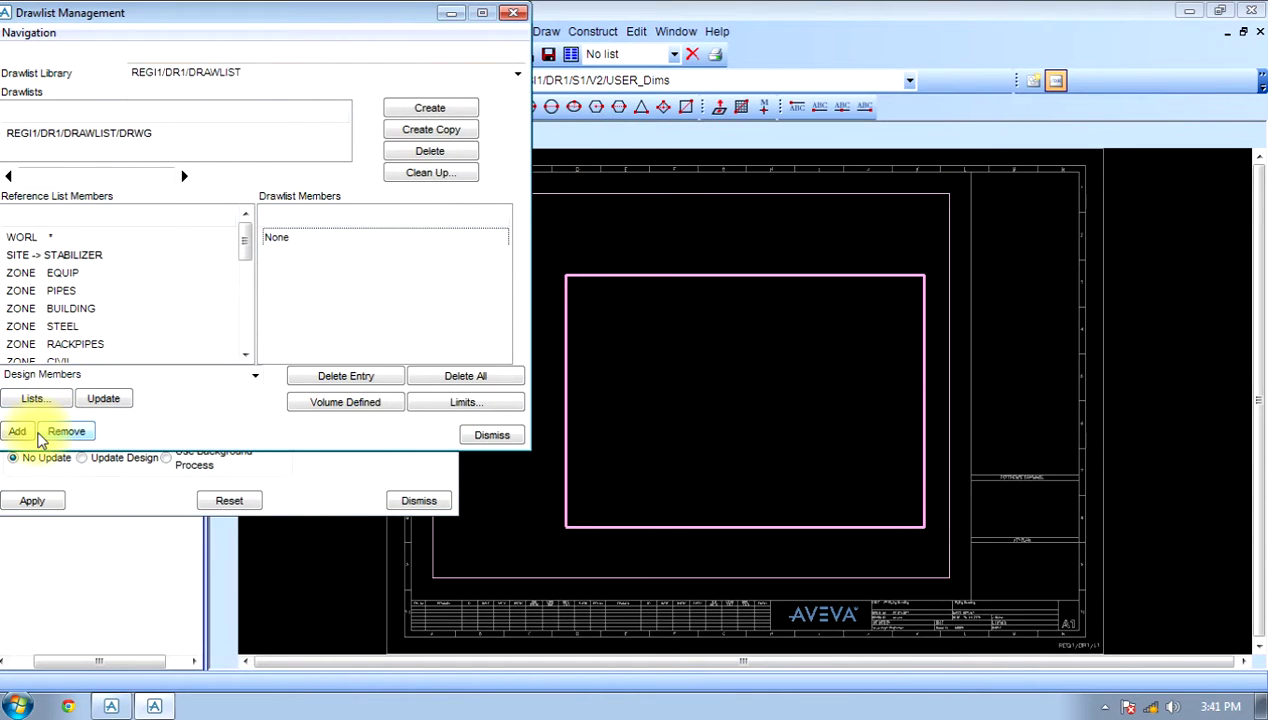
{"action": "left_click", "coordinate": [103, 398]}
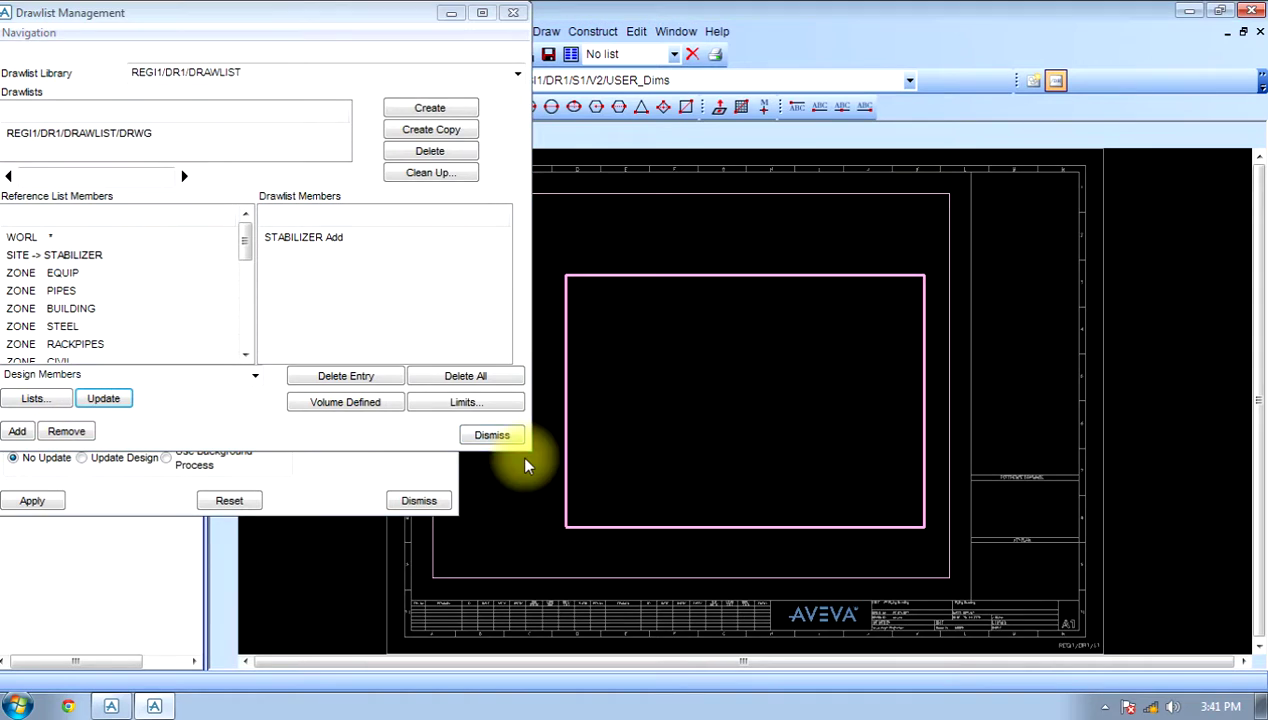
{"action": "left_click", "coordinate": [492, 435]}
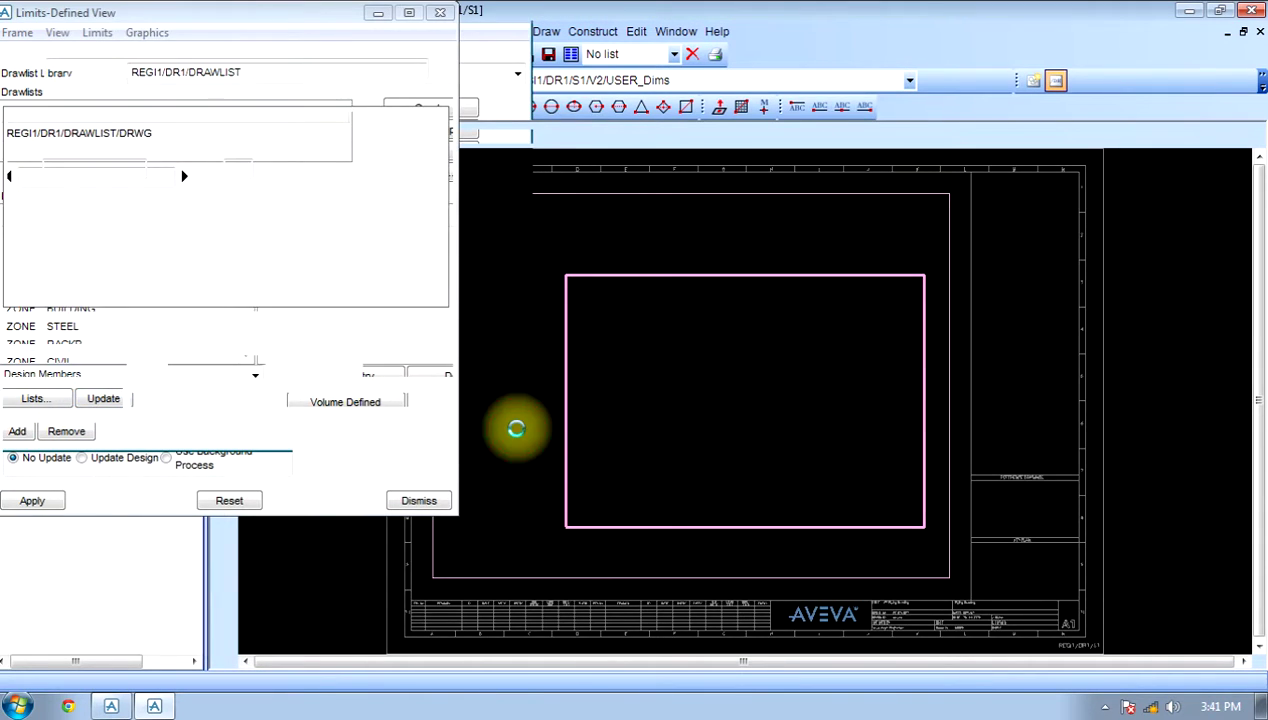
Step: Apply REGI1/DR1/DRAWLIST as the view's drawlist reference
{"action": "left_click", "coordinate": [148, 32]}
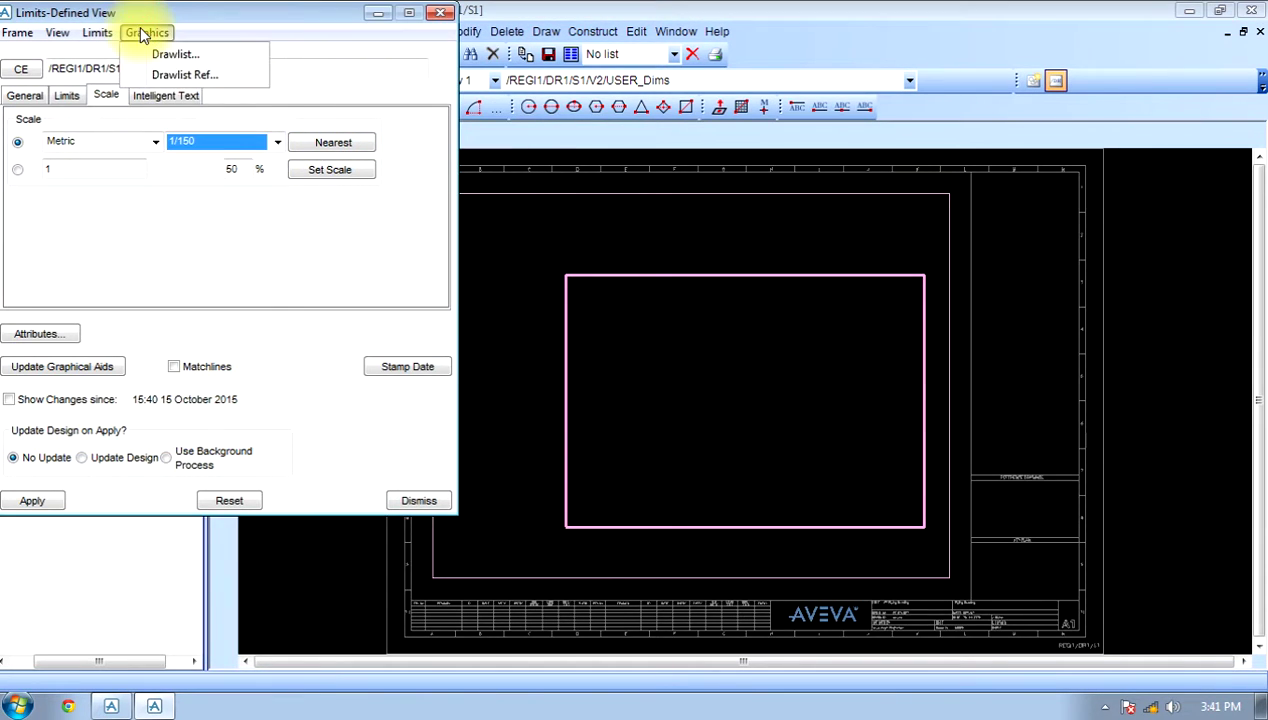
{"action": "left_click", "coordinate": [160, 74]}
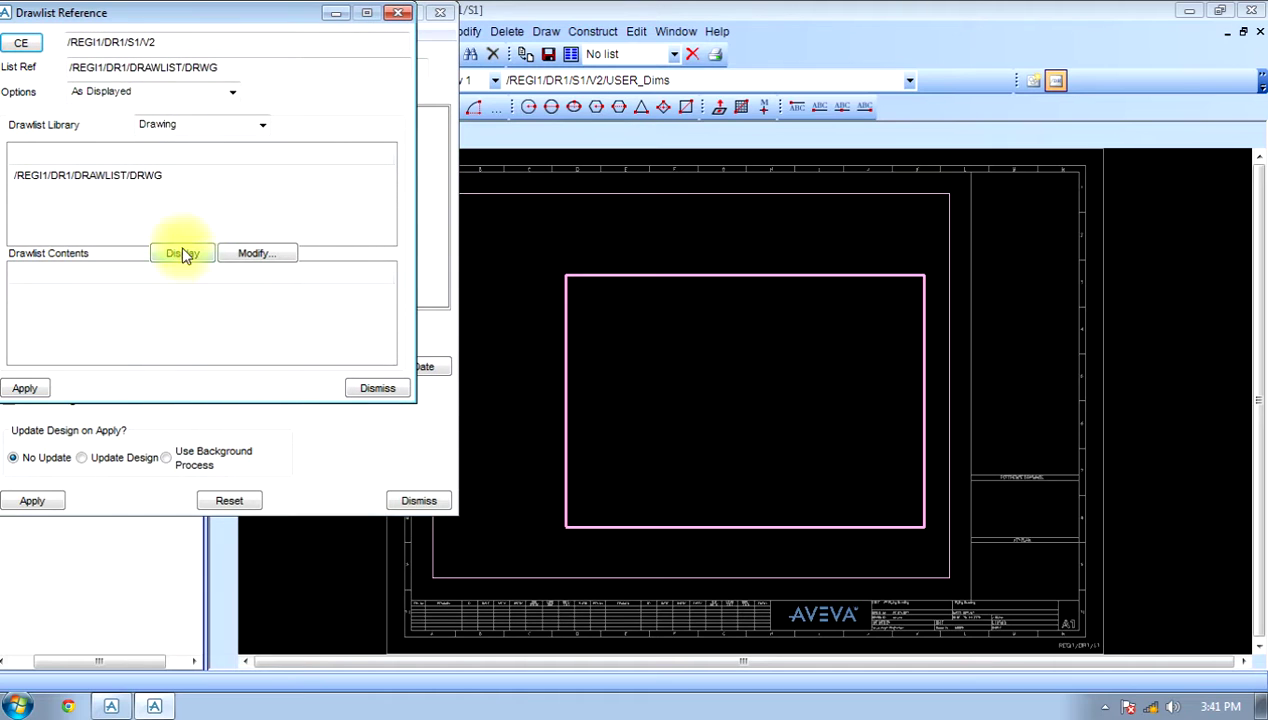
{"action": "left_click", "coordinate": [193, 256]}
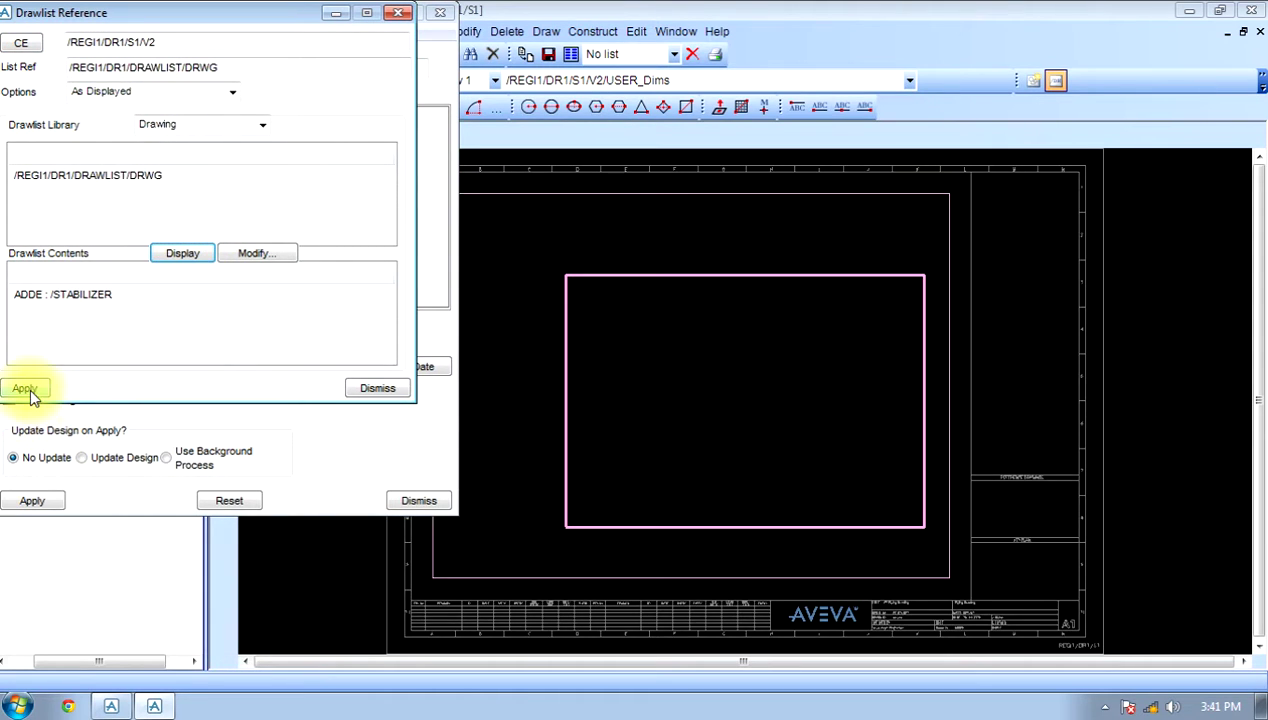
{"action": "left_click", "coordinate": [27, 388]}
{"action": "left_click", "coordinate": [364, 388]}
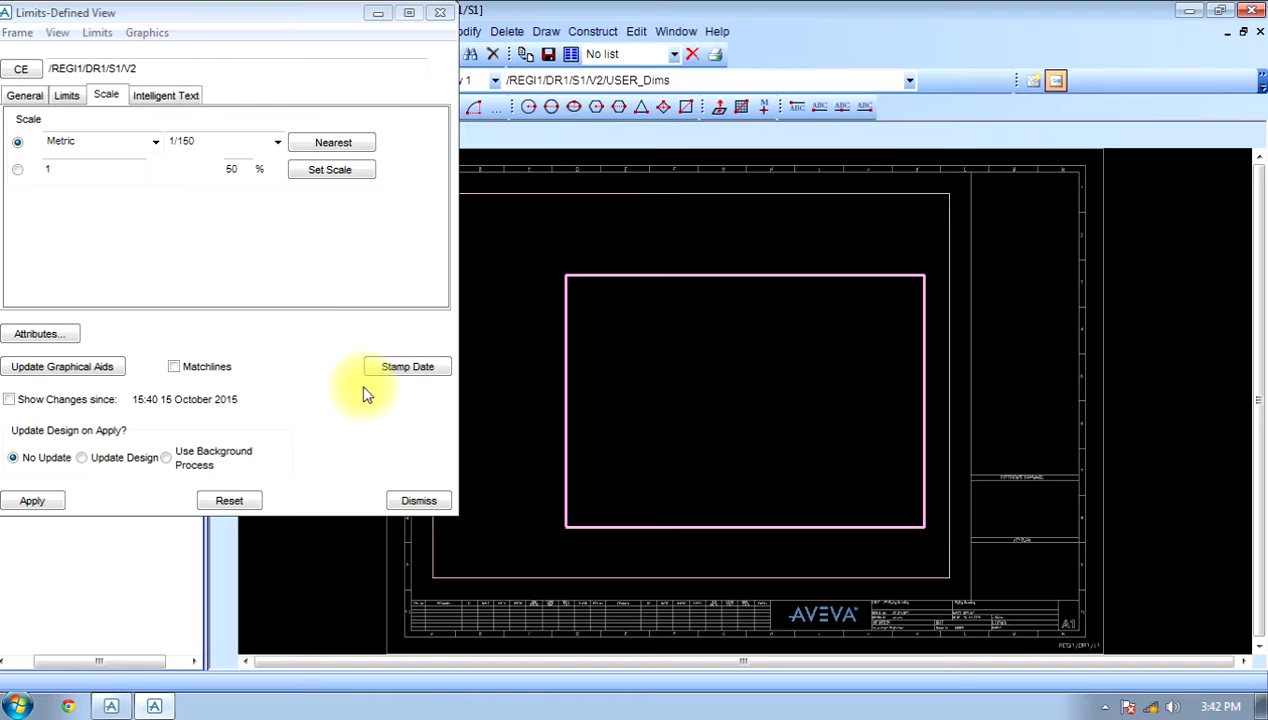
Step: Enable Update Design and apply the view so STABILIZER is drawn
{"action": "left_click", "coordinate": [82, 458]}
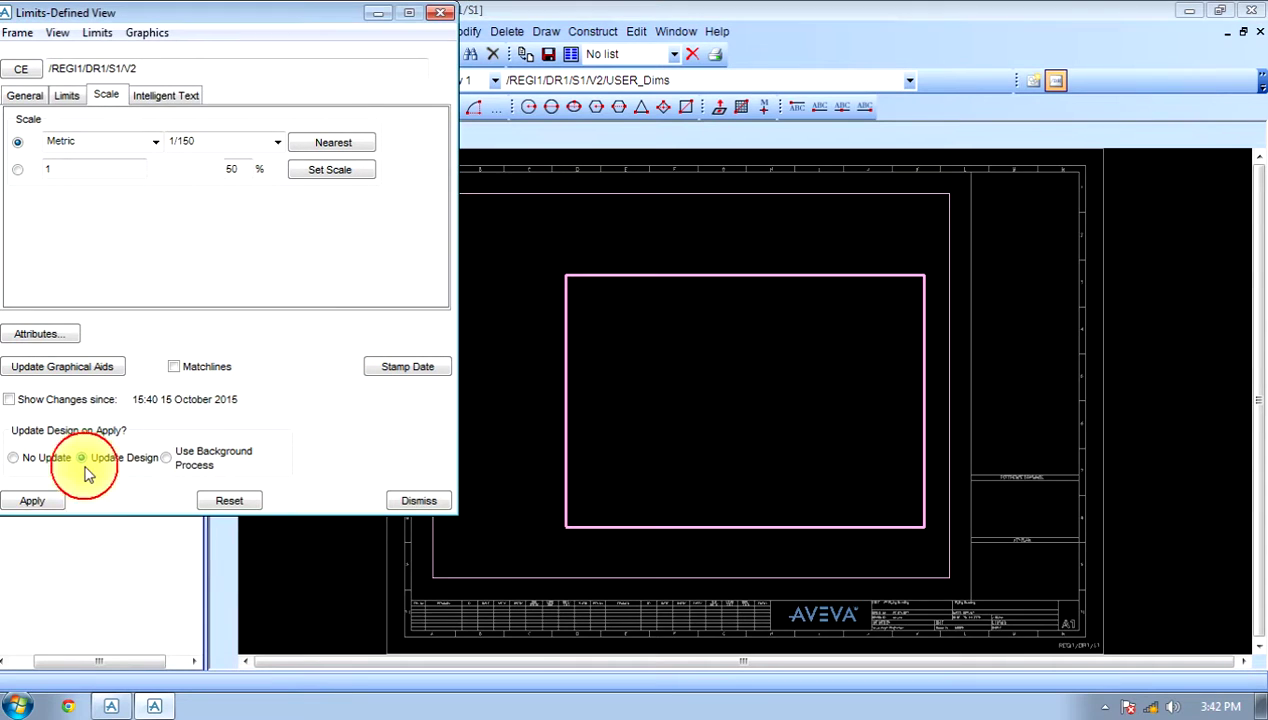
{"action": "left_click", "coordinate": [34, 502]}
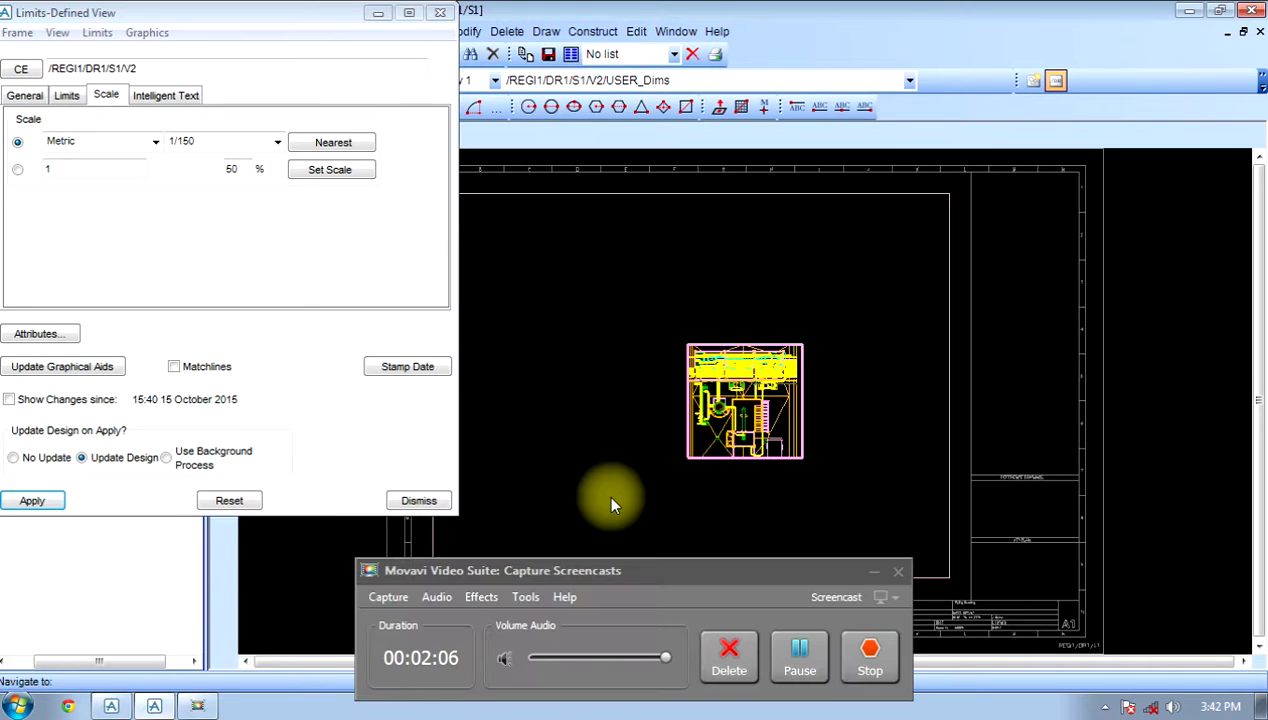
Step: Change the view scale to 1/75, apply it, and close the view settings
{"action": "left_click", "coordinate": [872, 571]}
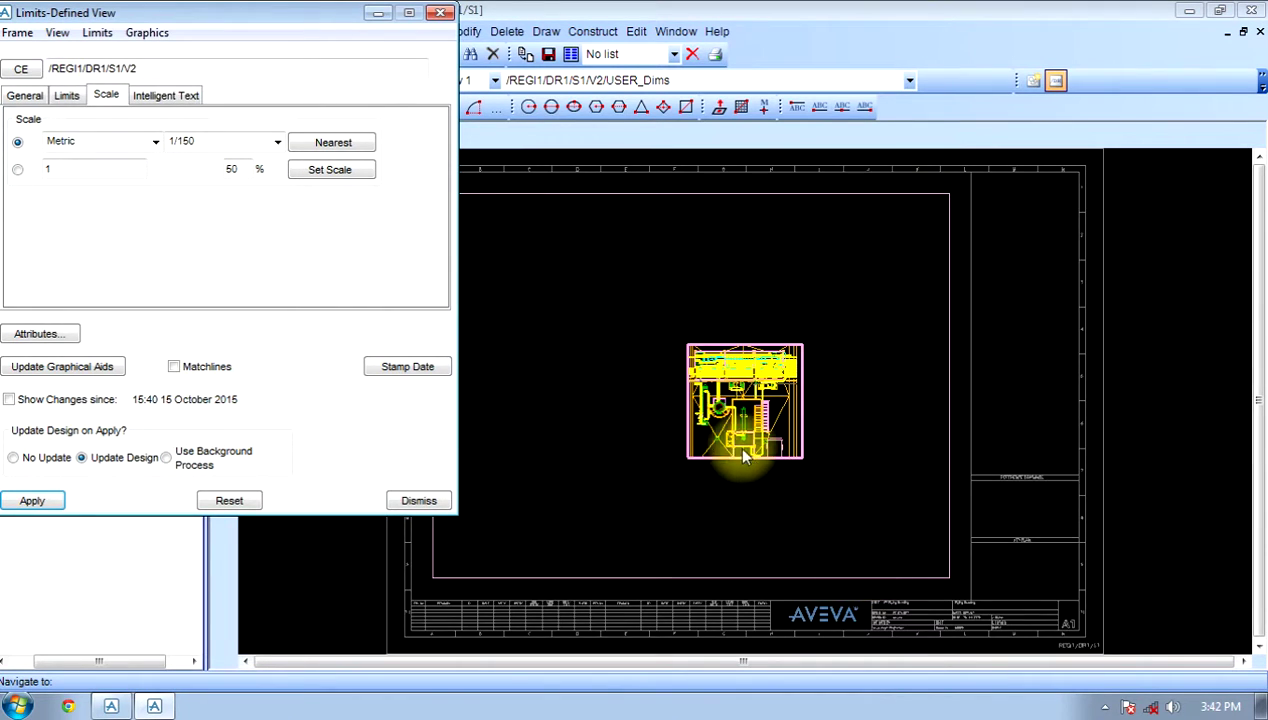
{"action": "left_click", "coordinate": [253, 142]}
{"action": "left_click", "coordinate": [276, 160]}
{"action": "left_click", "coordinate": [276, 161]}
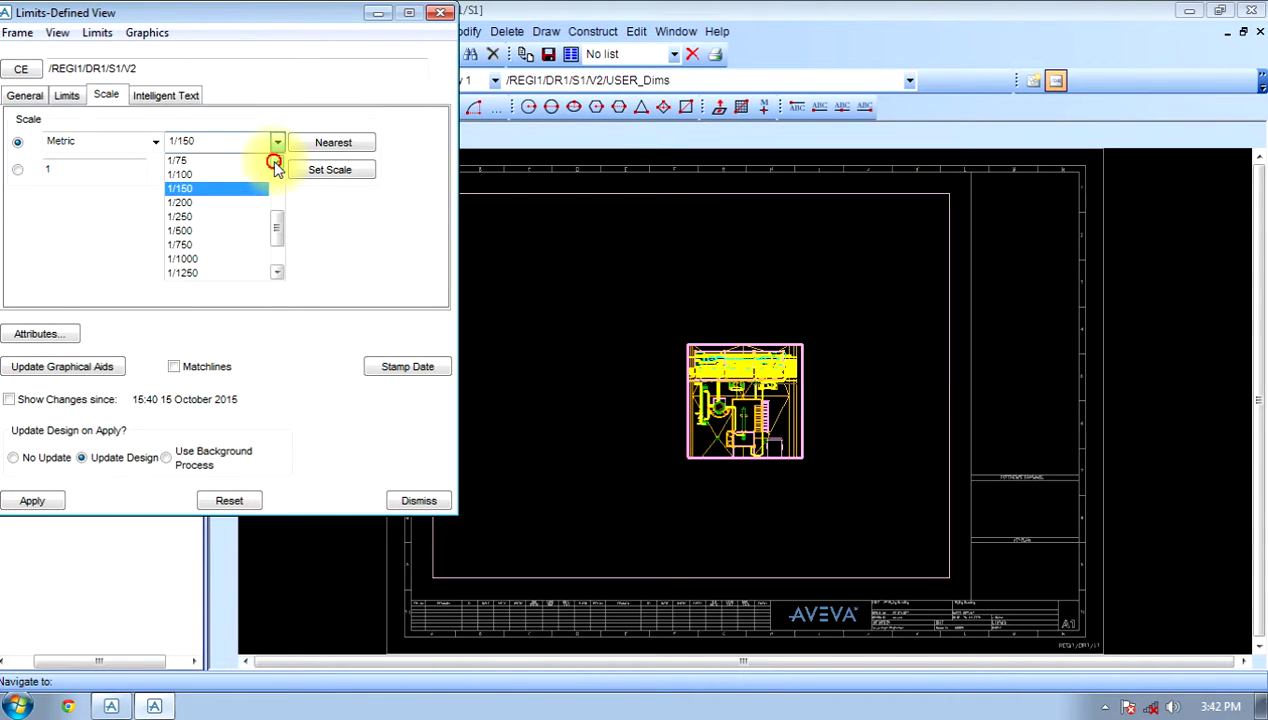
{"action": "left_click", "coordinate": [228, 176]}
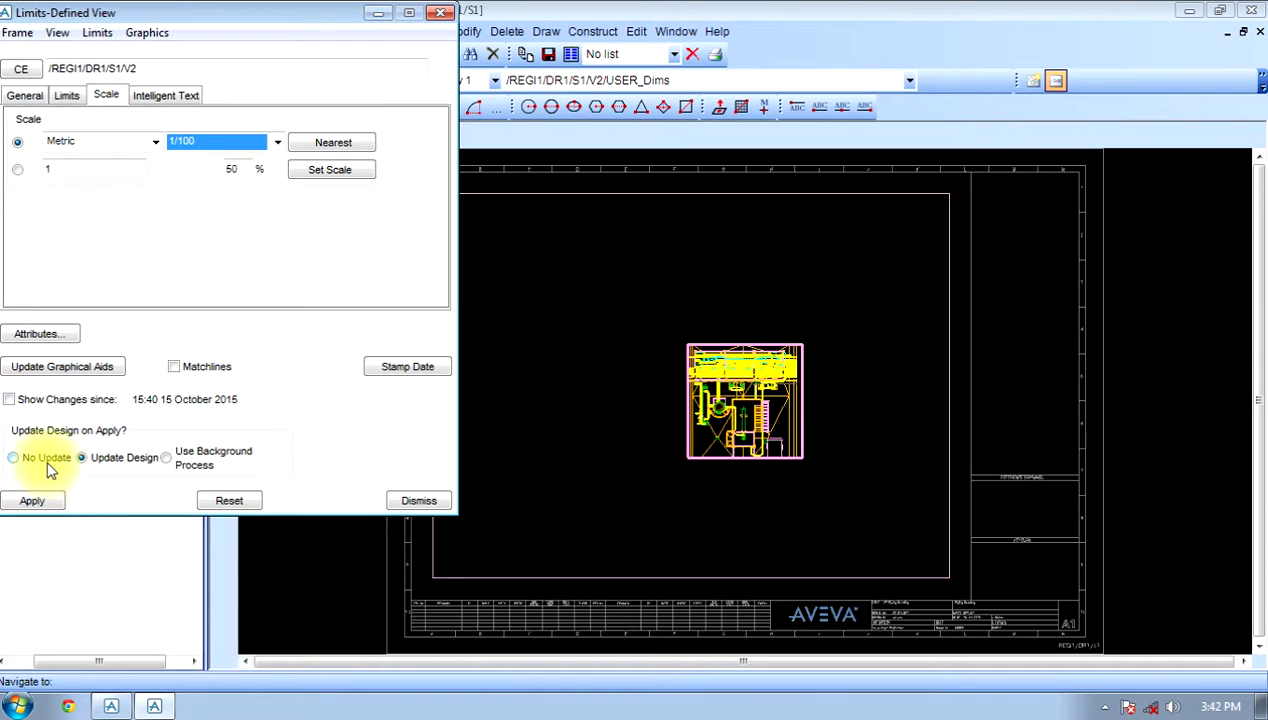
{"action": "left_click", "coordinate": [215, 143]}
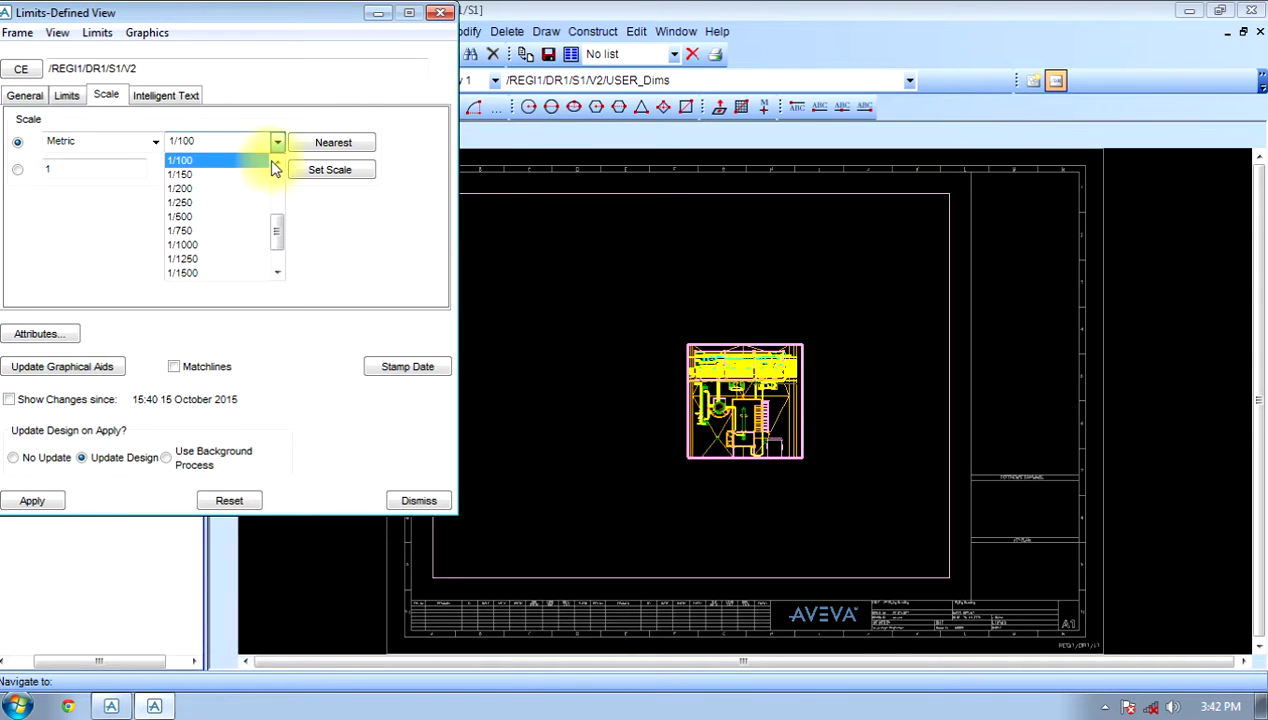
{"action": "left_click", "coordinate": [277, 161]}
{"action": "left_click", "coordinate": [232, 163]}
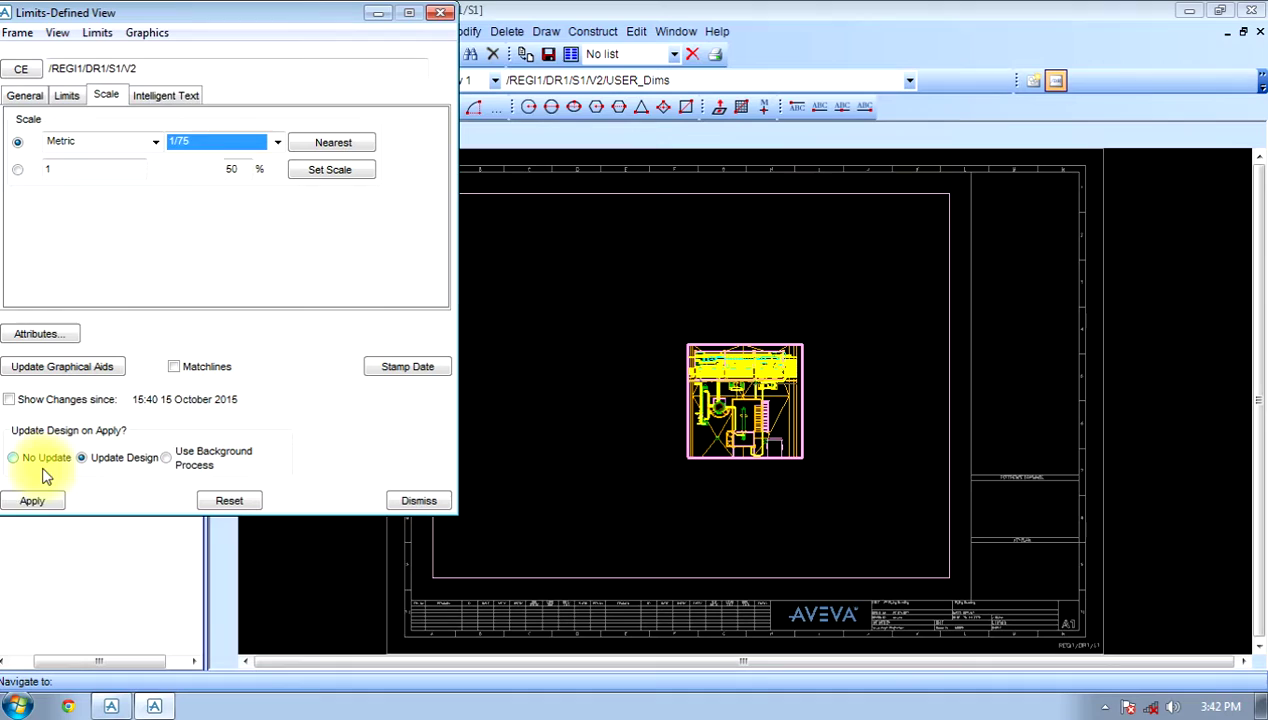
{"action": "left_click", "coordinate": [32, 500]}
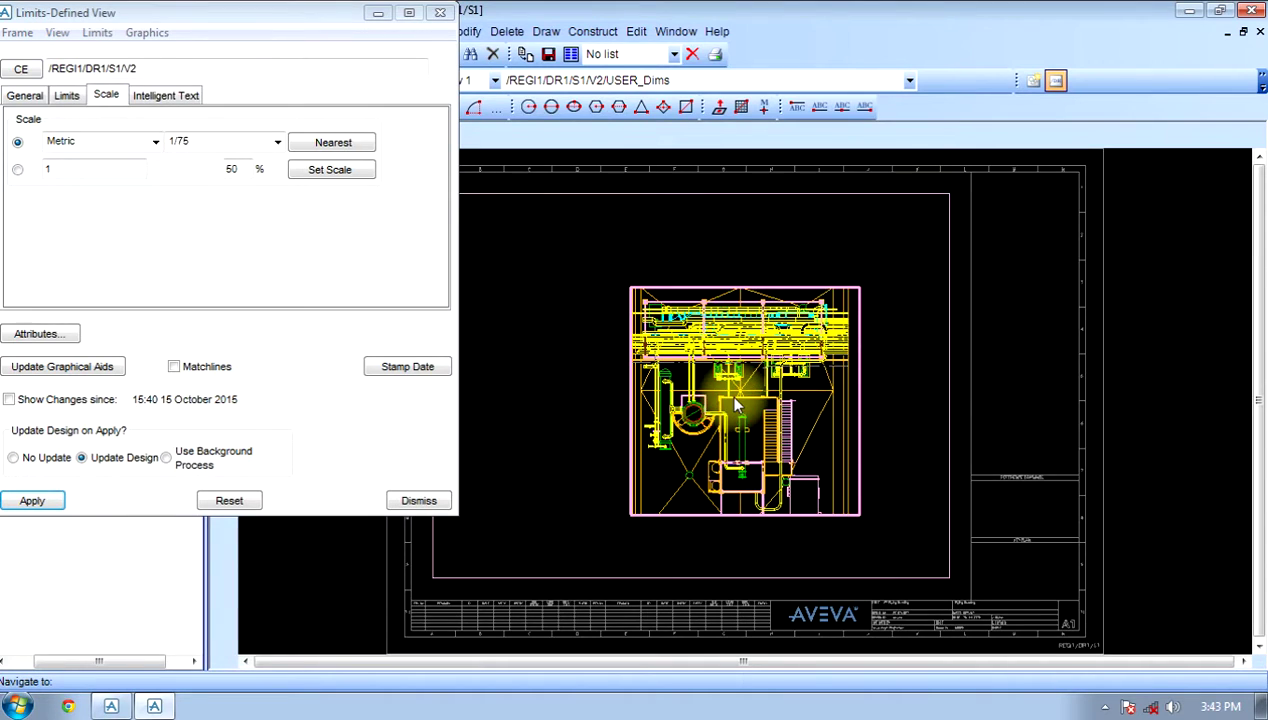
{"action": "left_click", "coordinate": [418, 501]}
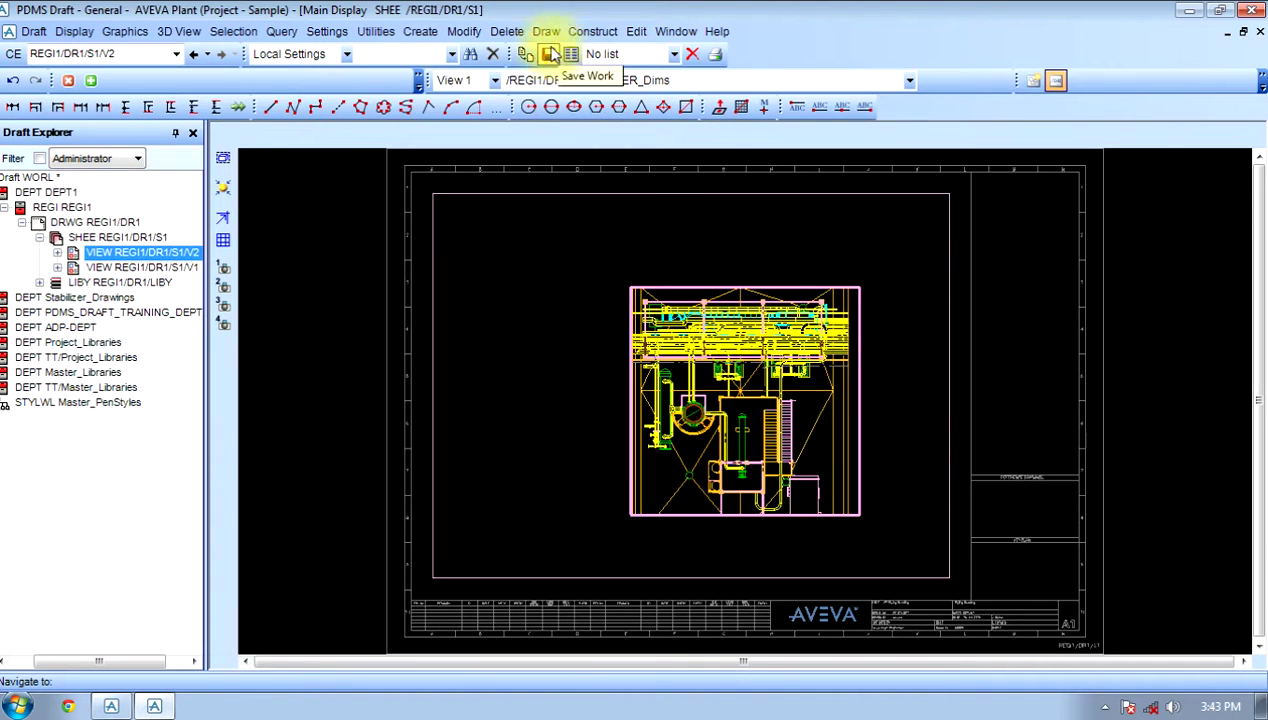
Step: Start a linear dimension keeping the Chain type
{"action": "left_click", "coordinate": [419, 31]}
{"action": "mouse_move", "coordinate": [465, 289]}
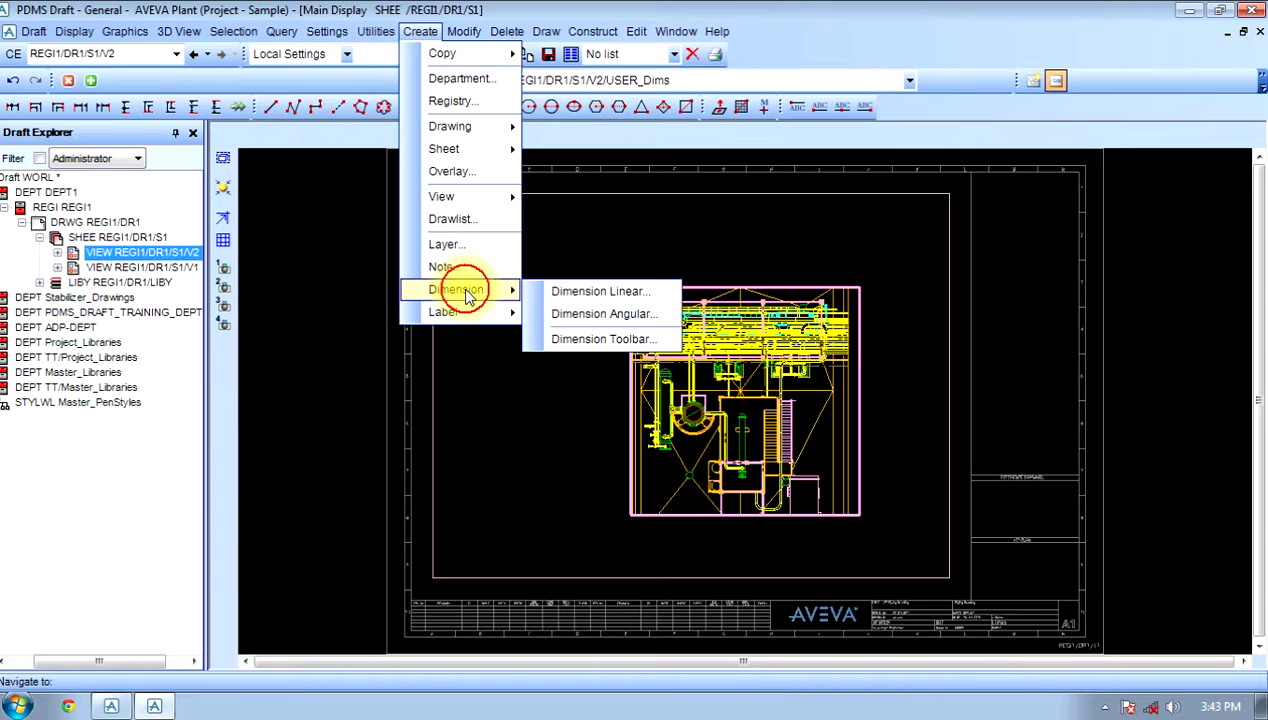
{"action": "left_click", "coordinate": [542, 289]}
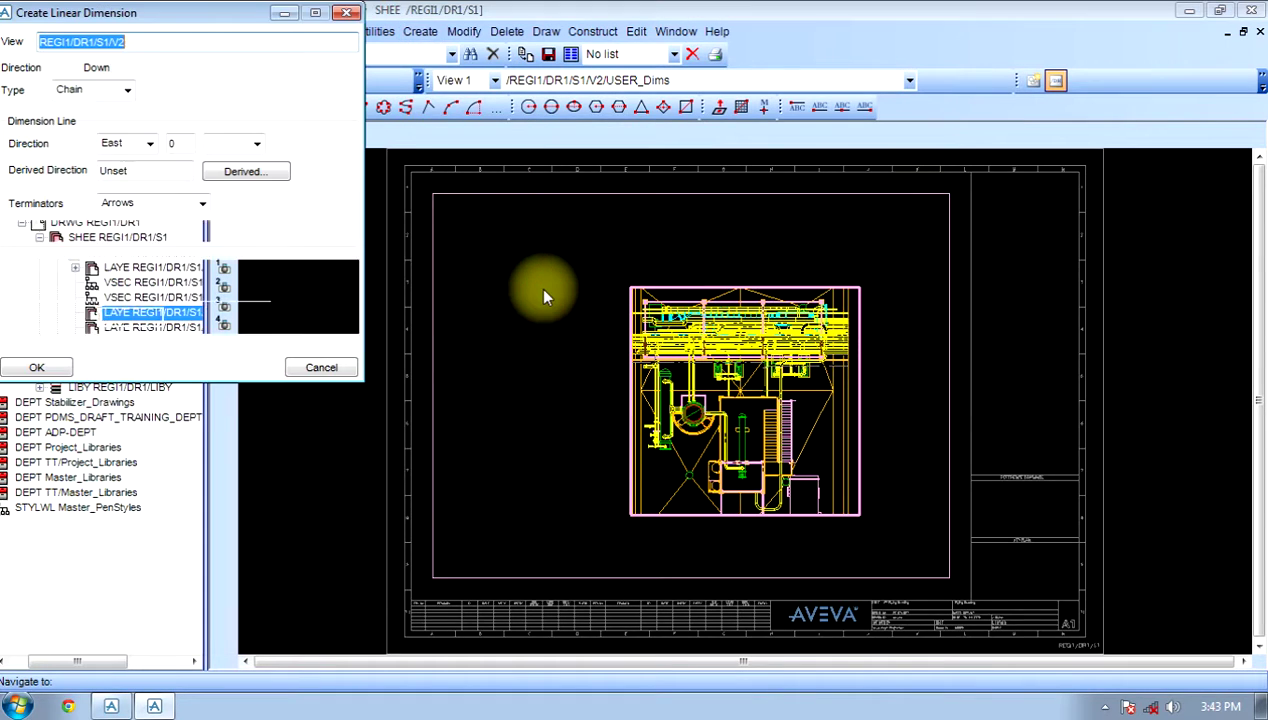
{"action": "left_click", "coordinate": [101, 90]}
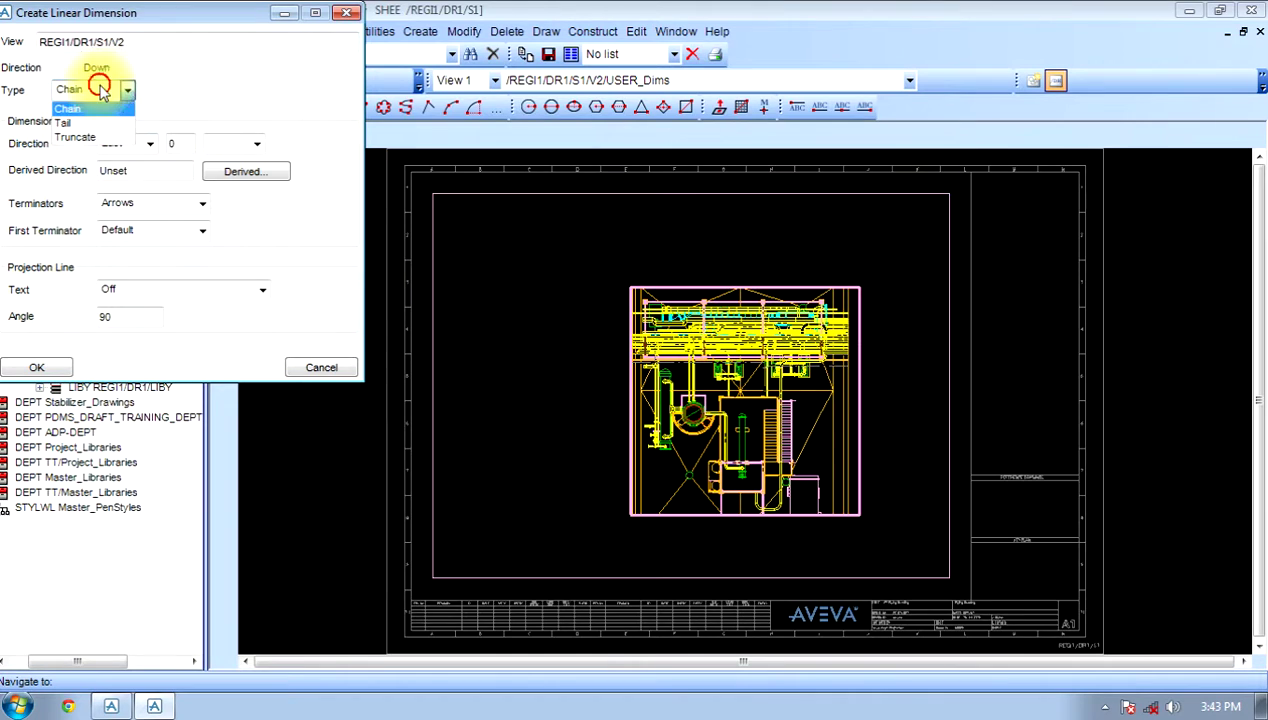
{"action": "left_click", "coordinate": [101, 92]}
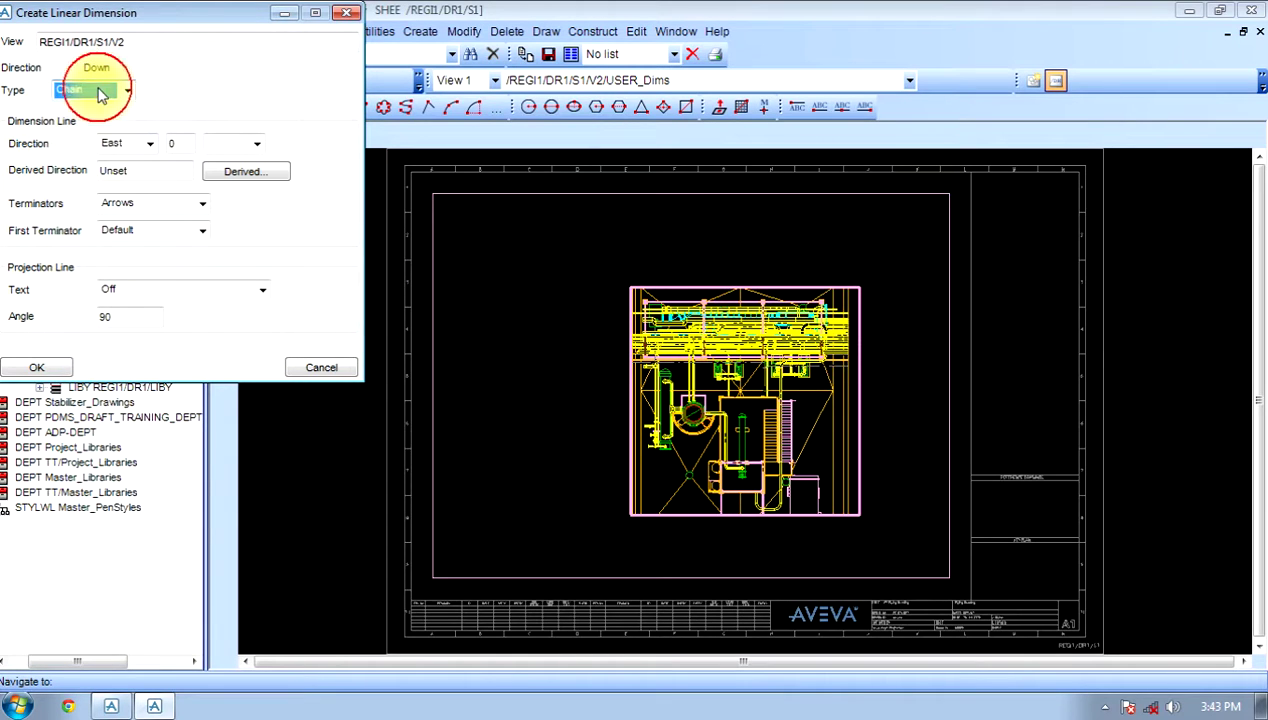
{"action": "left_click", "coordinate": [48, 365]}
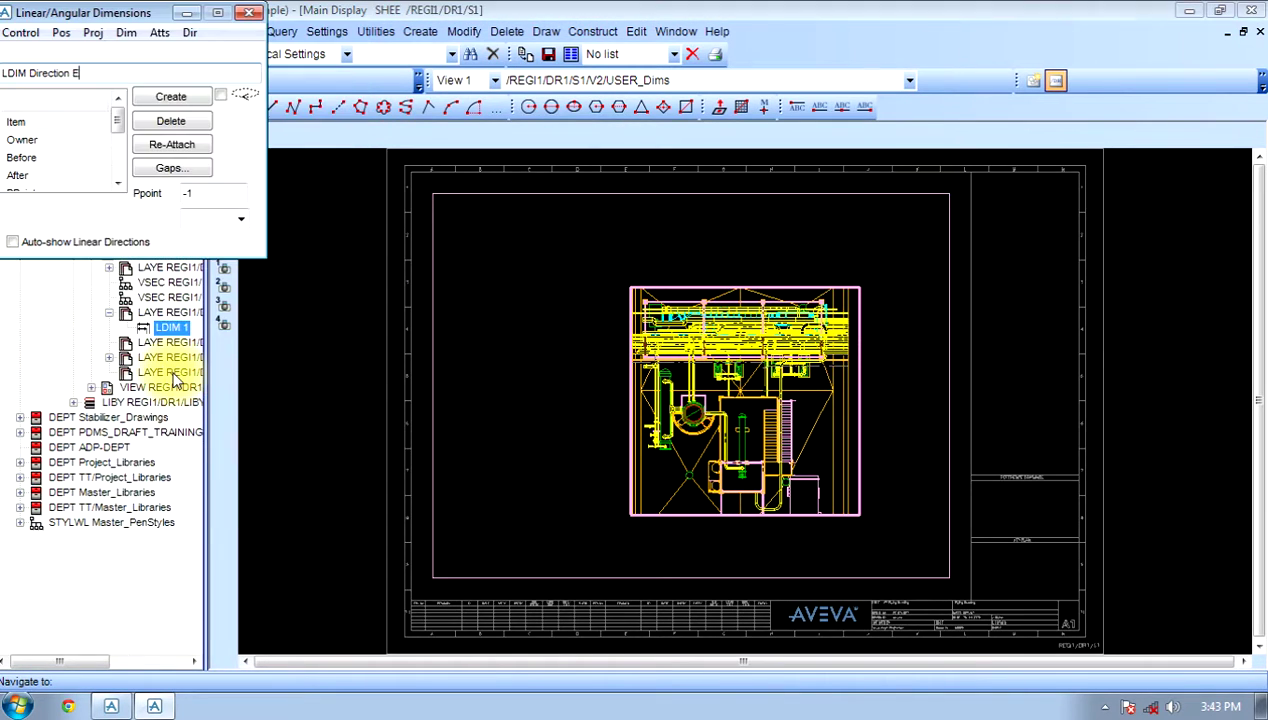
Step: Place LDIM 1 by picking the cable-tray tube and the elbow
{"action": "left_click", "coordinate": [174, 100]}
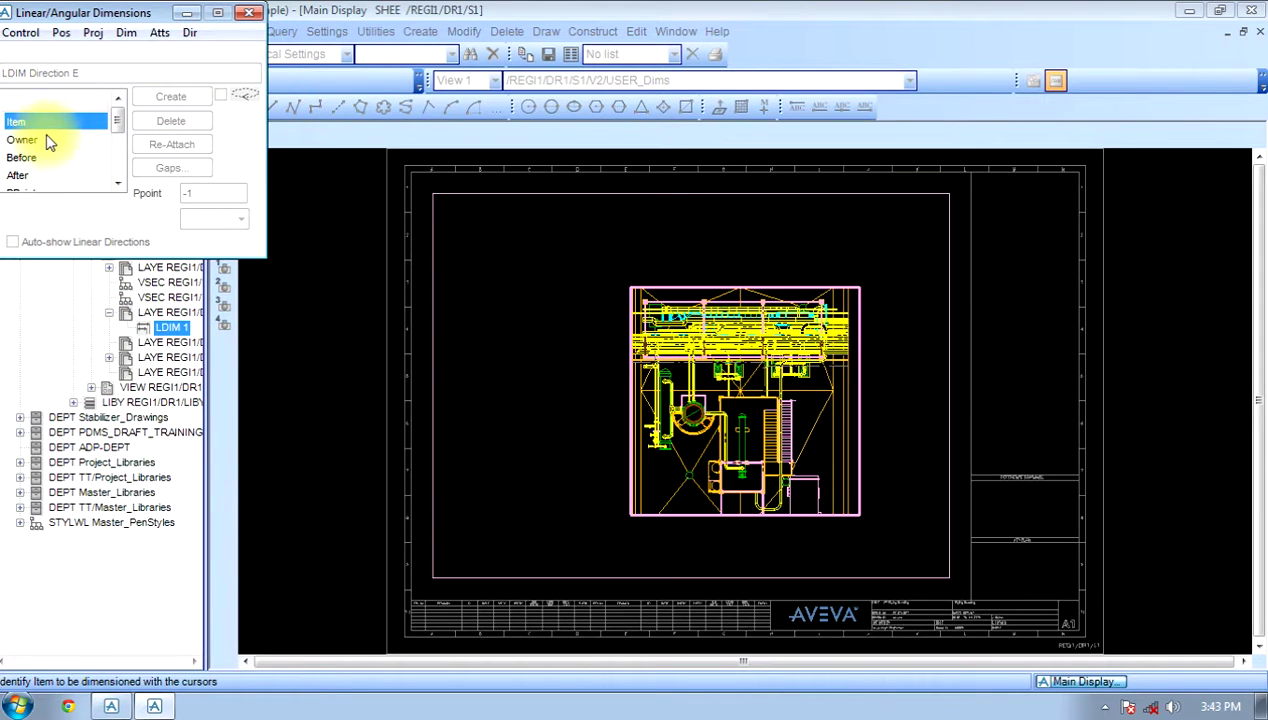
{"action": "left_click", "coordinate": [24, 34]}
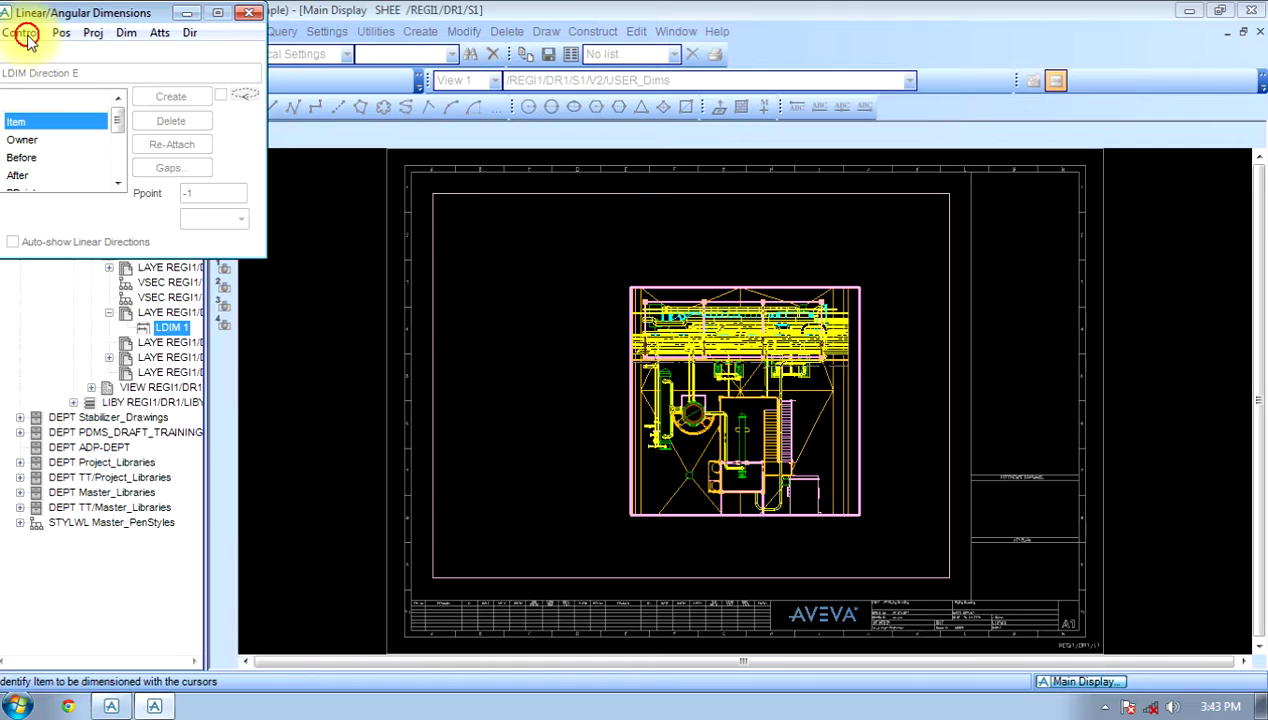
{"action": "left_click", "coordinate": [680, 333]}
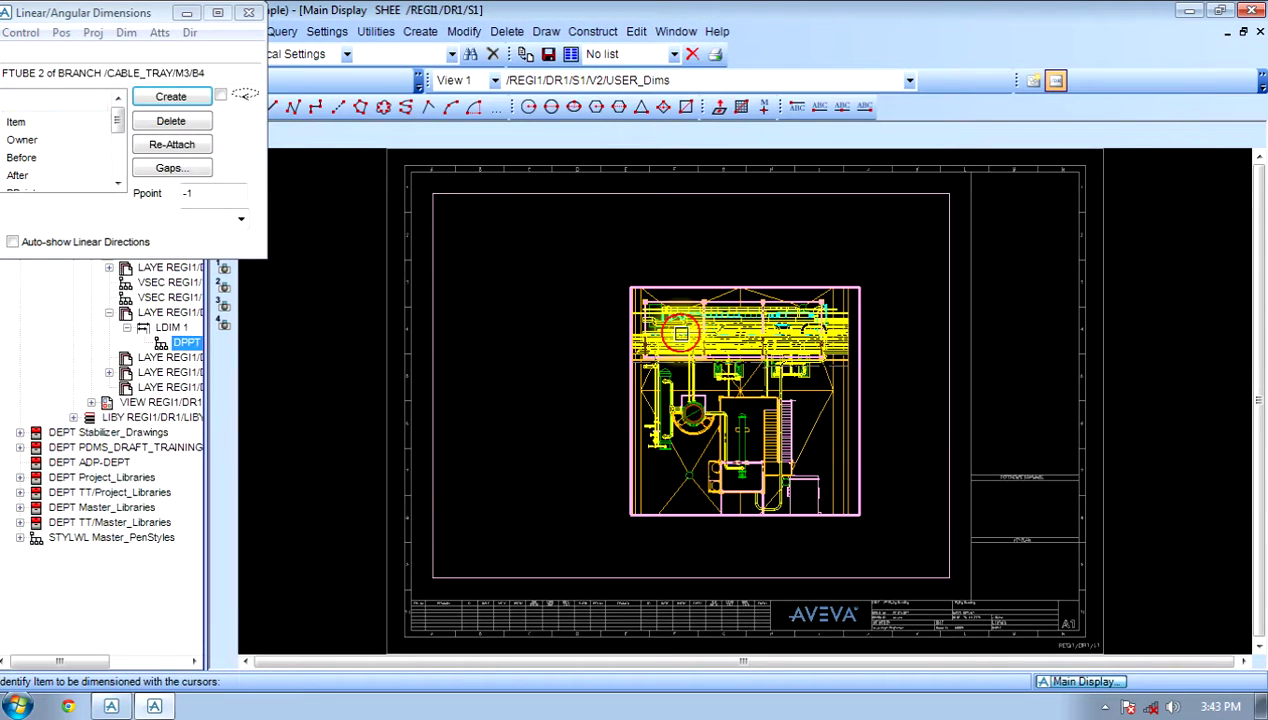
{"action": "left_click", "coordinate": [694, 398]}
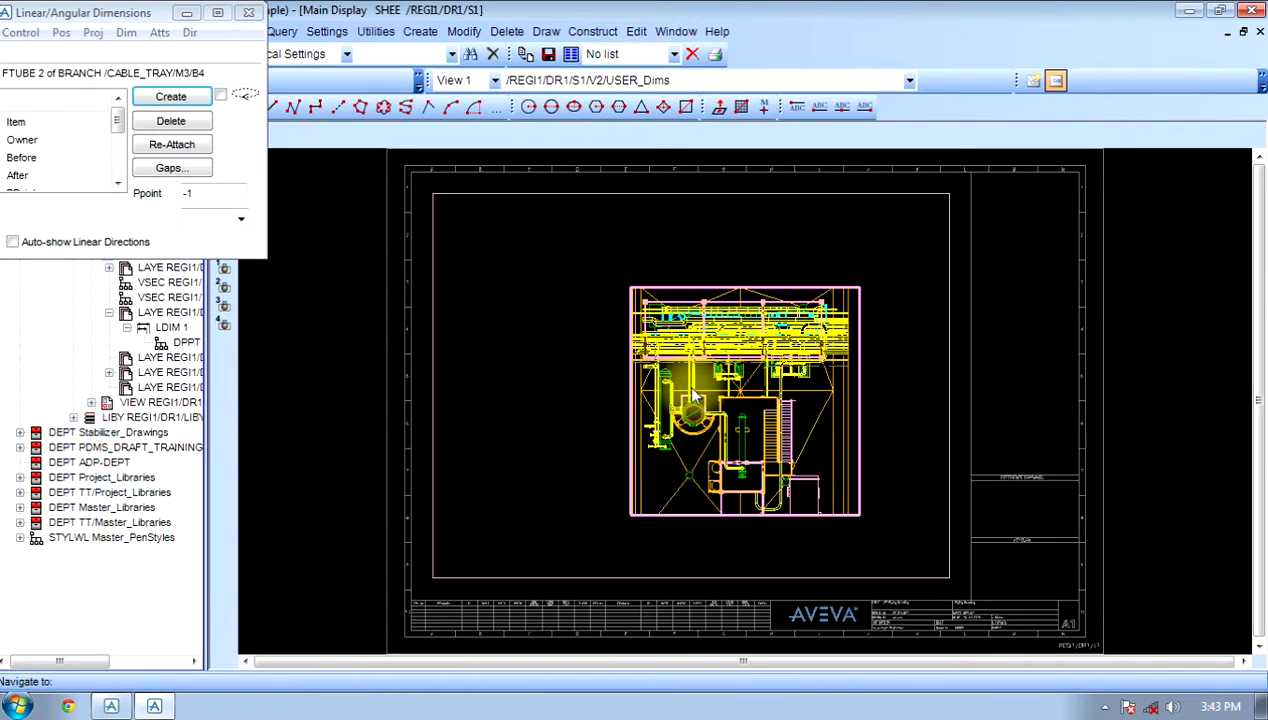
{"action": "left_click", "coordinate": [249, 14]}
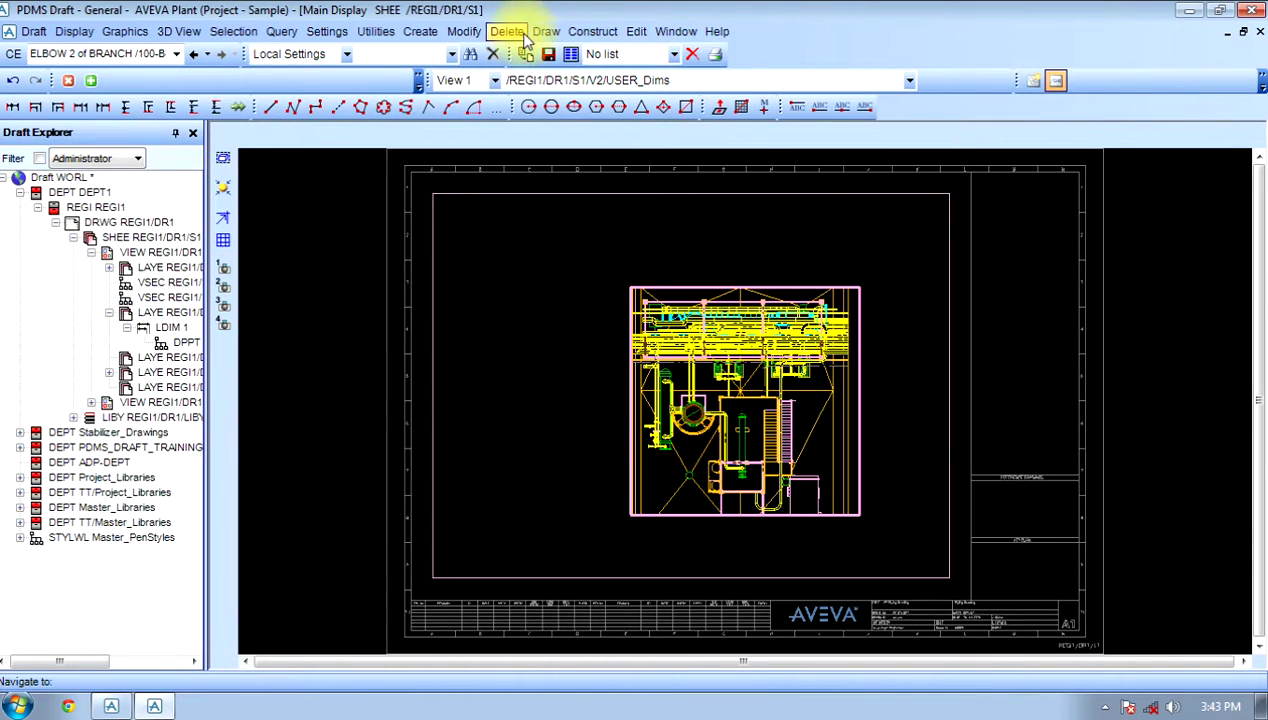
Step: Try adding a note from the Create menu and dismiss the wrong-level error
{"action": "left_click", "coordinate": [420, 31]}
{"action": "left_click", "coordinate": [420, 31]}
{"action": "left_click", "coordinate": [420, 31]}
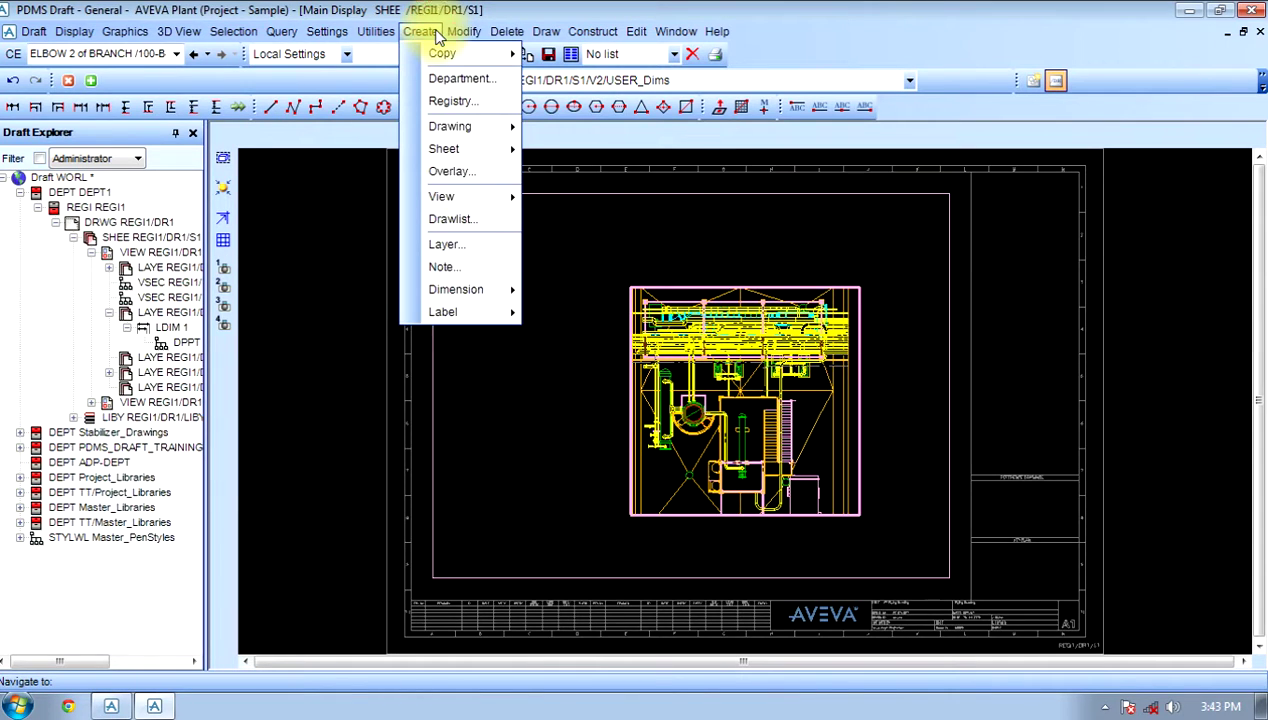
{"action": "left_click", "coordinate": [478, 262]}
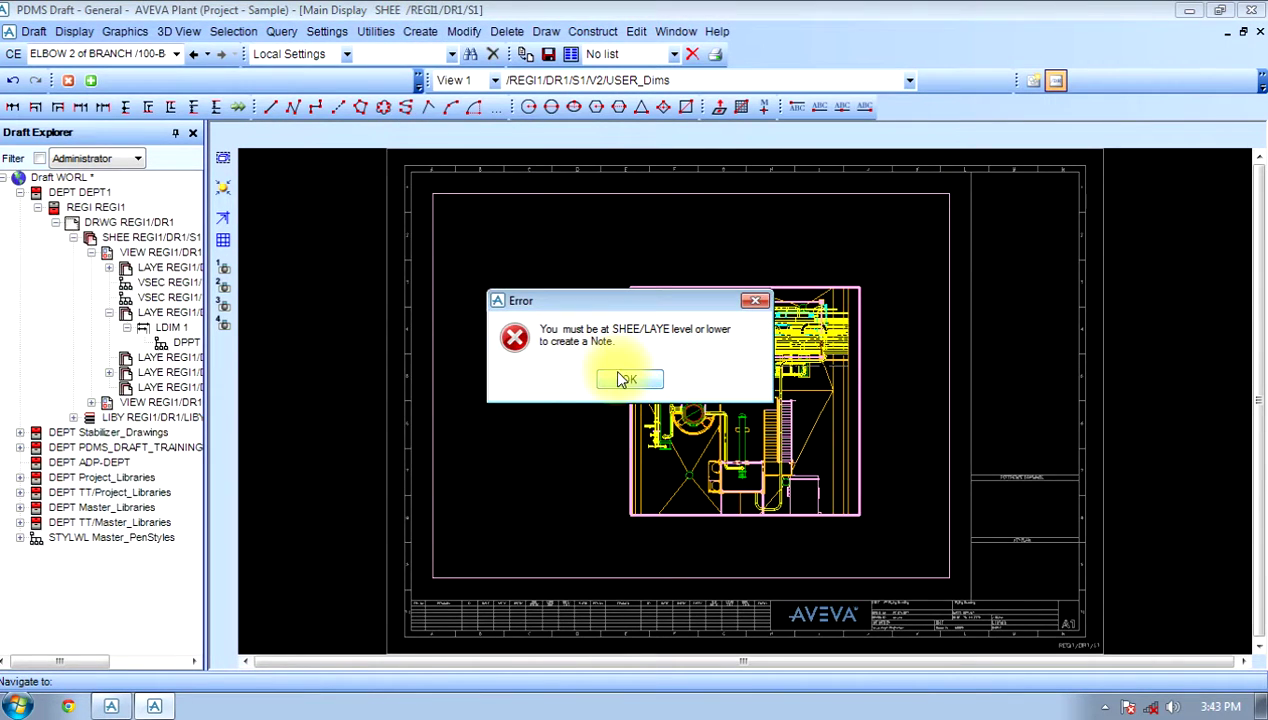
{"action": "left_click", "coordinate": [575, 375]}
Step: With sheet S1 selected, create a note under it named REGI1/DR1/S1/SN1
{"action": "left_click", "coordinate": [150, 237]}
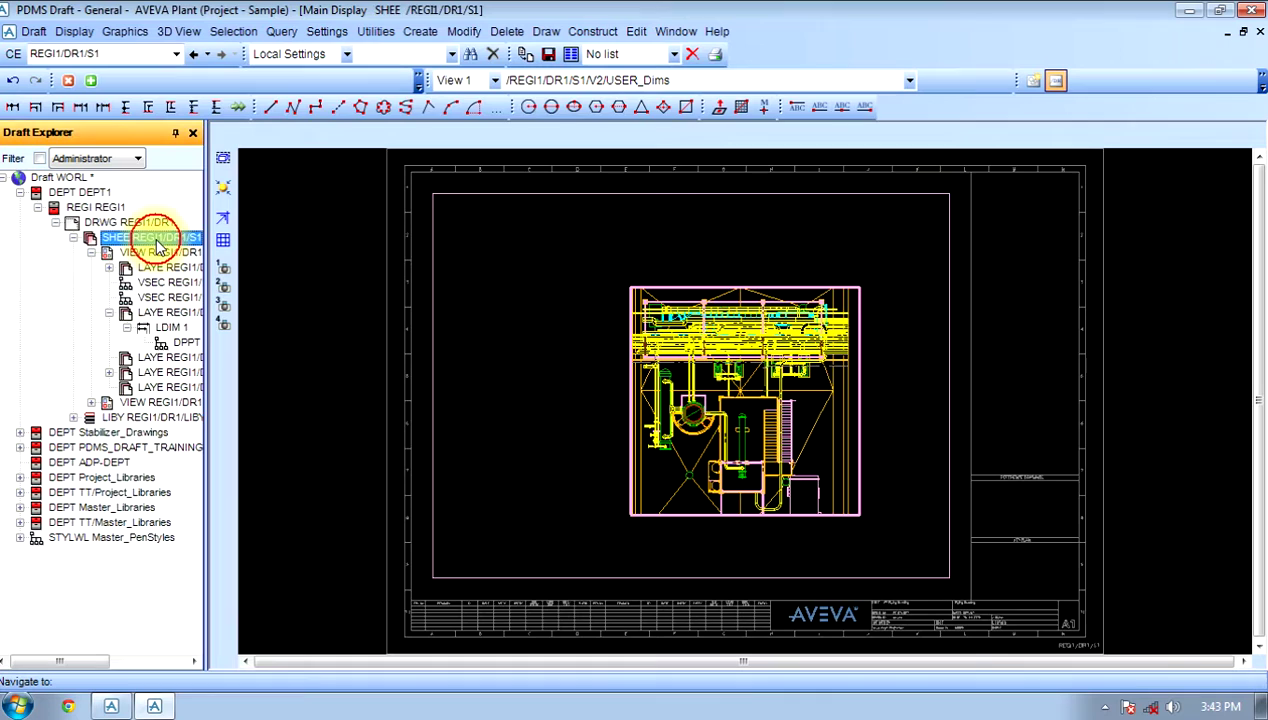
{"action": "left_click", "coordinate": [420, 31]}
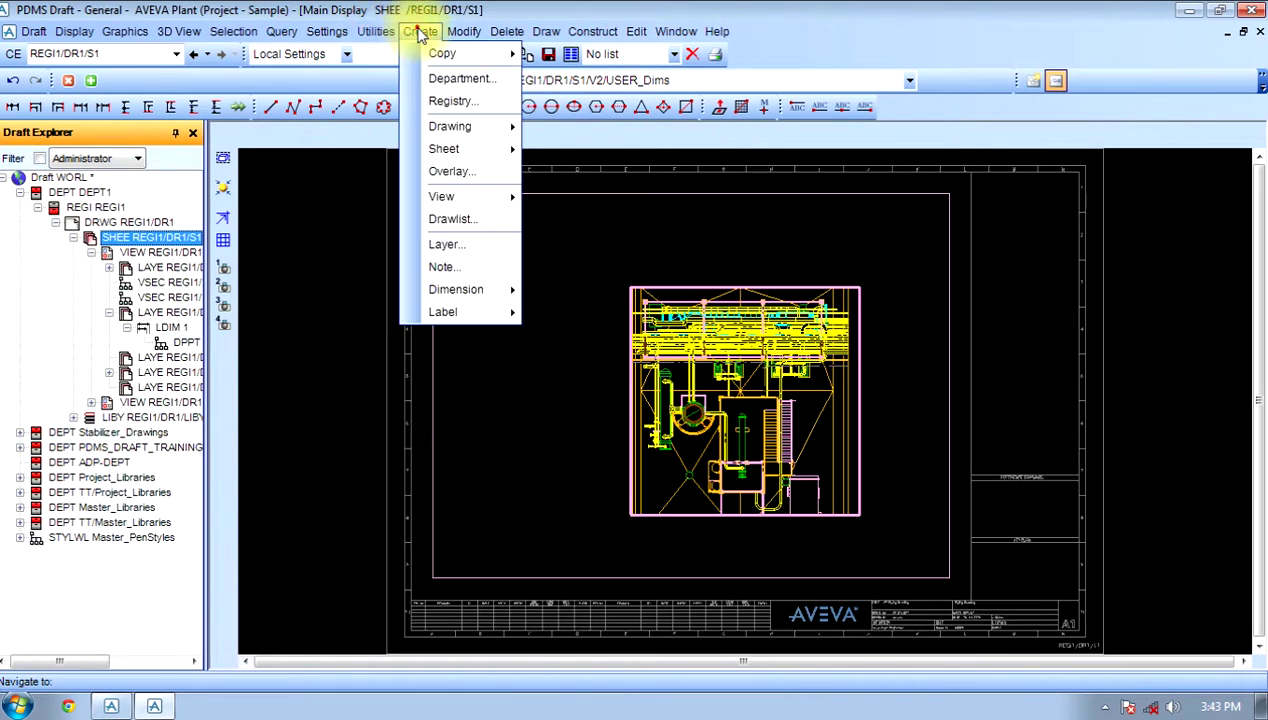
{"action": "left_click", "coordinate": [459, 265]}
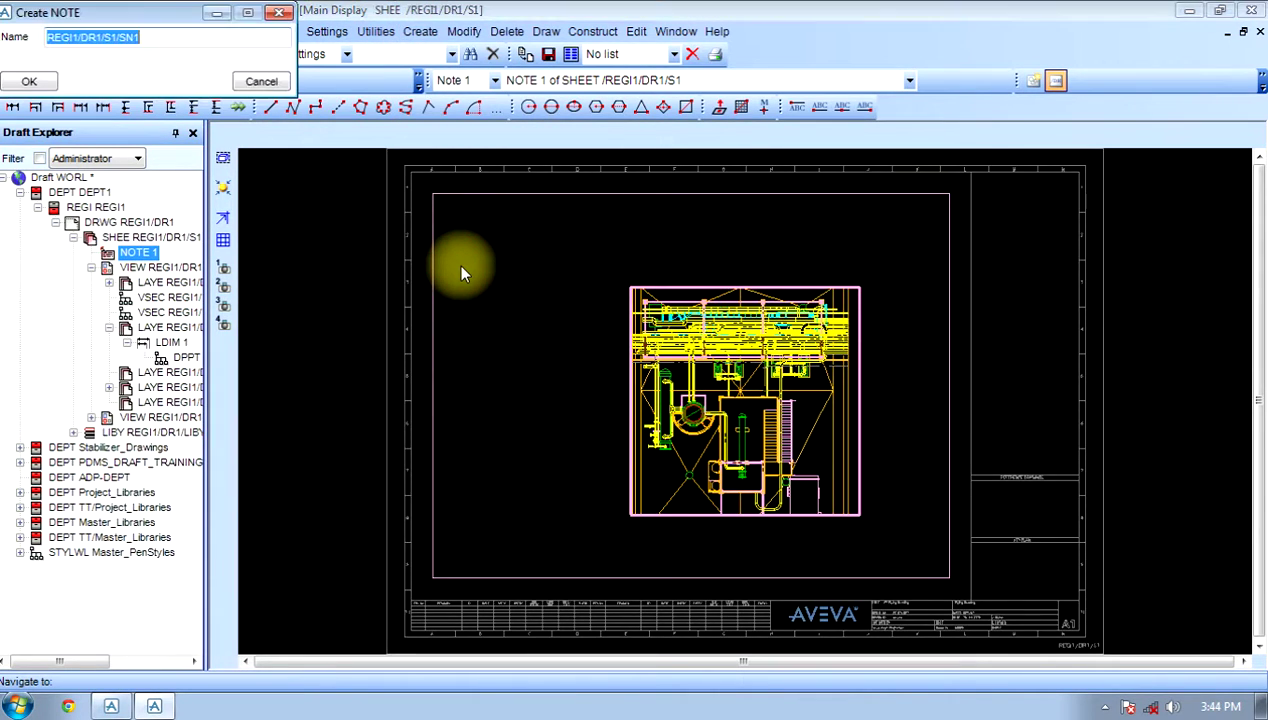
{"action": "left_click", "coordinate": [32, 80]}
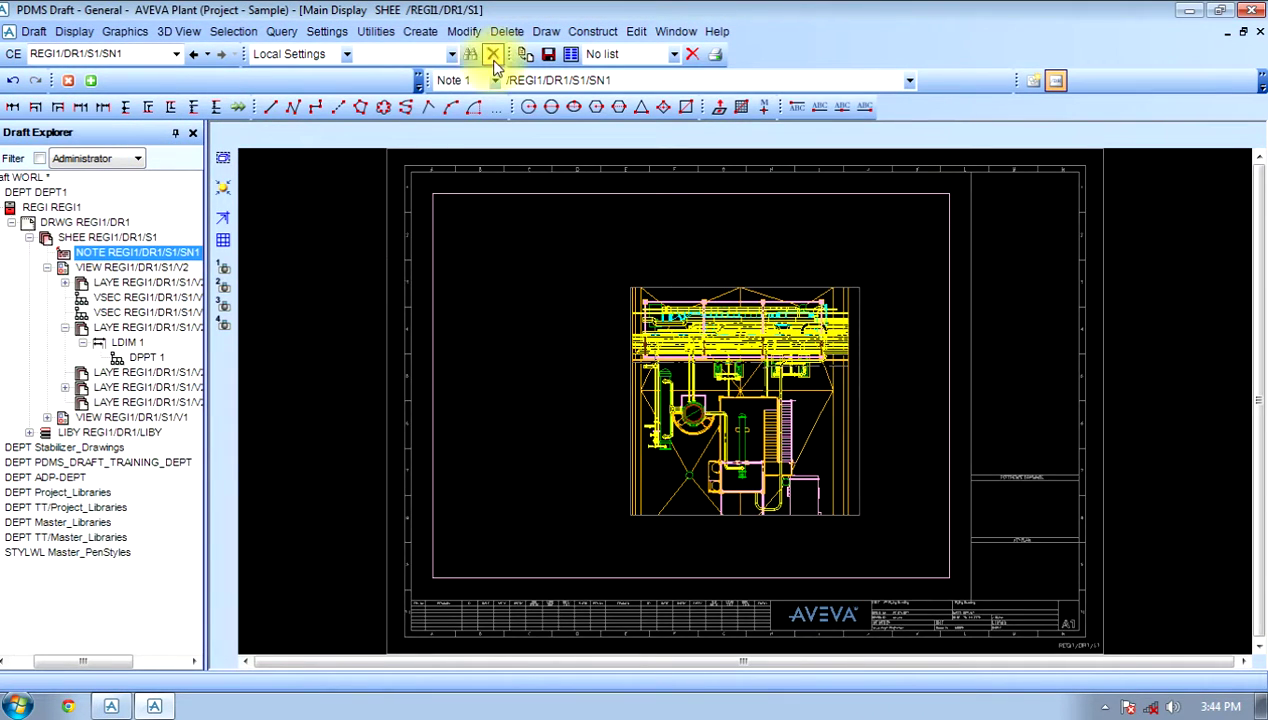
Step: Make the new NOTE 1 the current element in Draft Explorer
{"action": "left_click", "coordinate": [420, 31]}
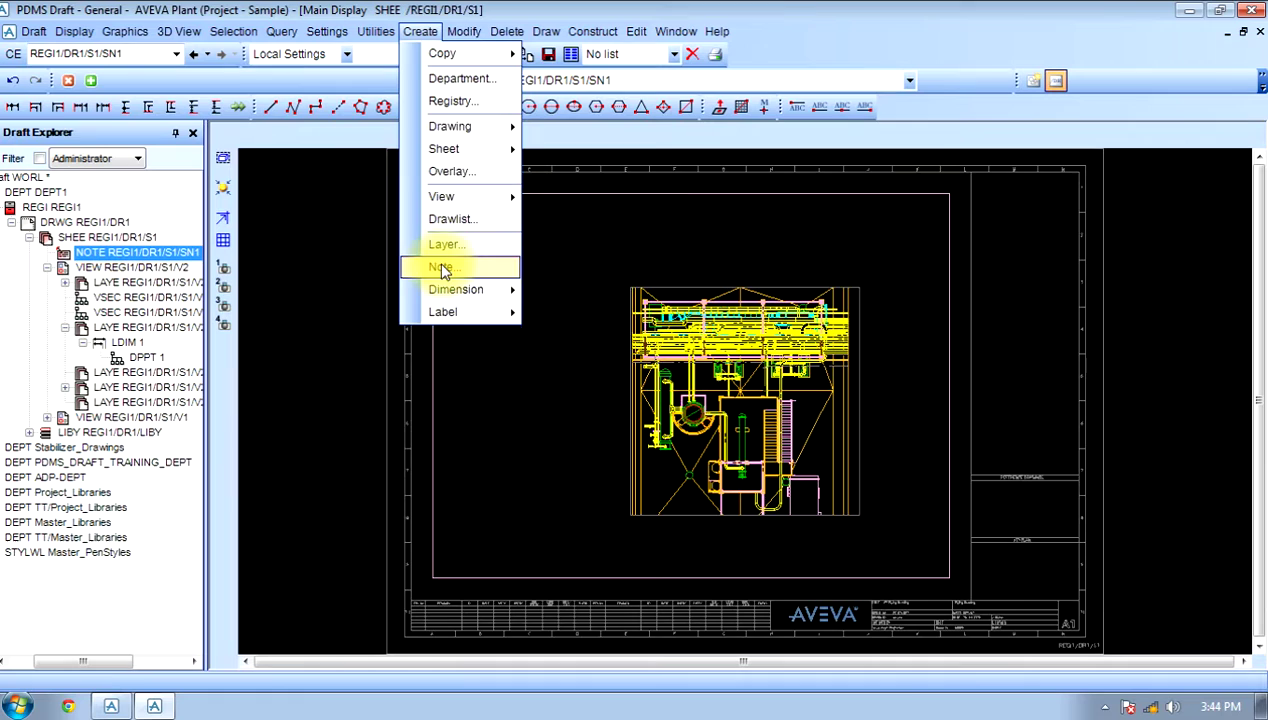
{"action": "left_click", "coordinate": [641, 296]}
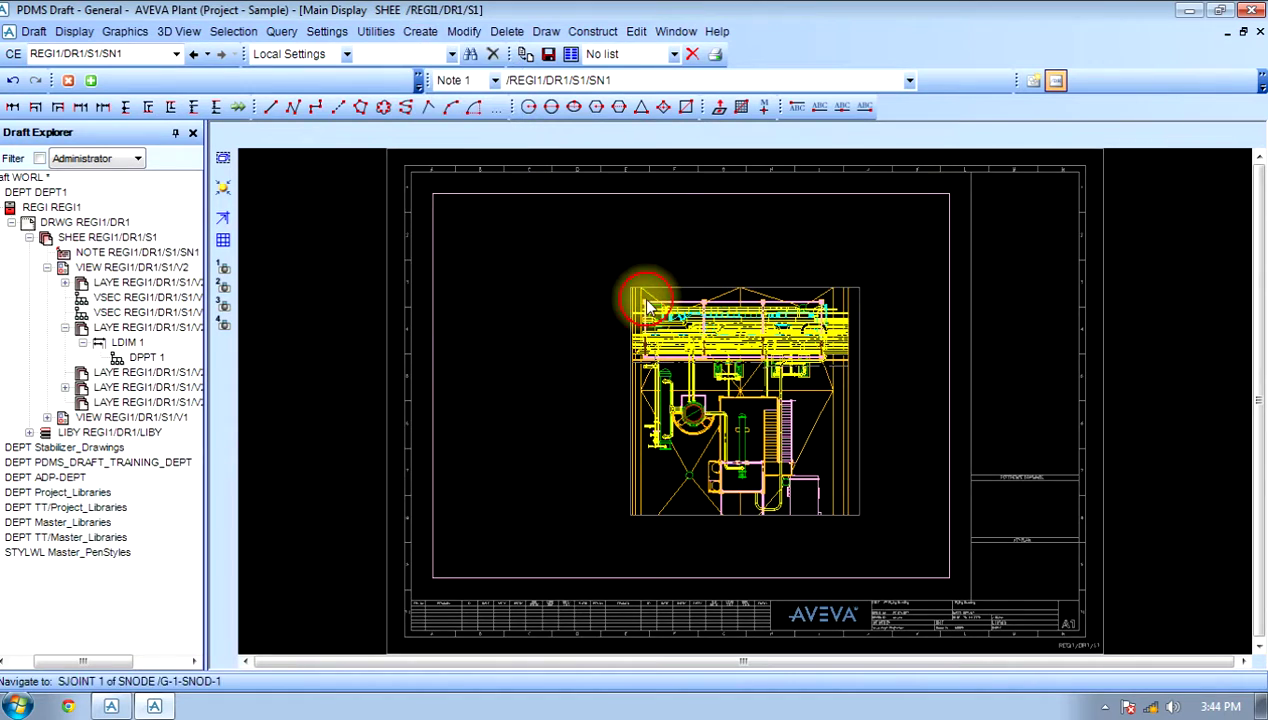
{"action": "left_click", "coordinate": [140, 252]}
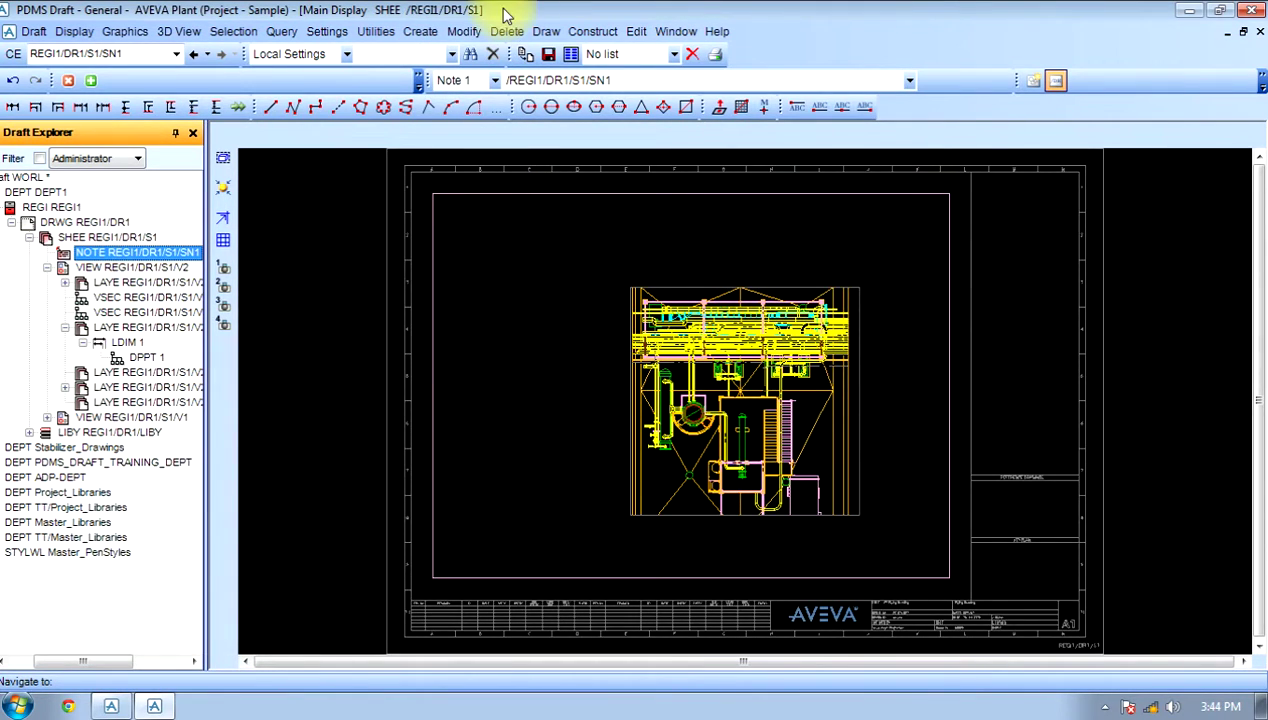
{"action": "left_click", "coordinate": [392, 33]}
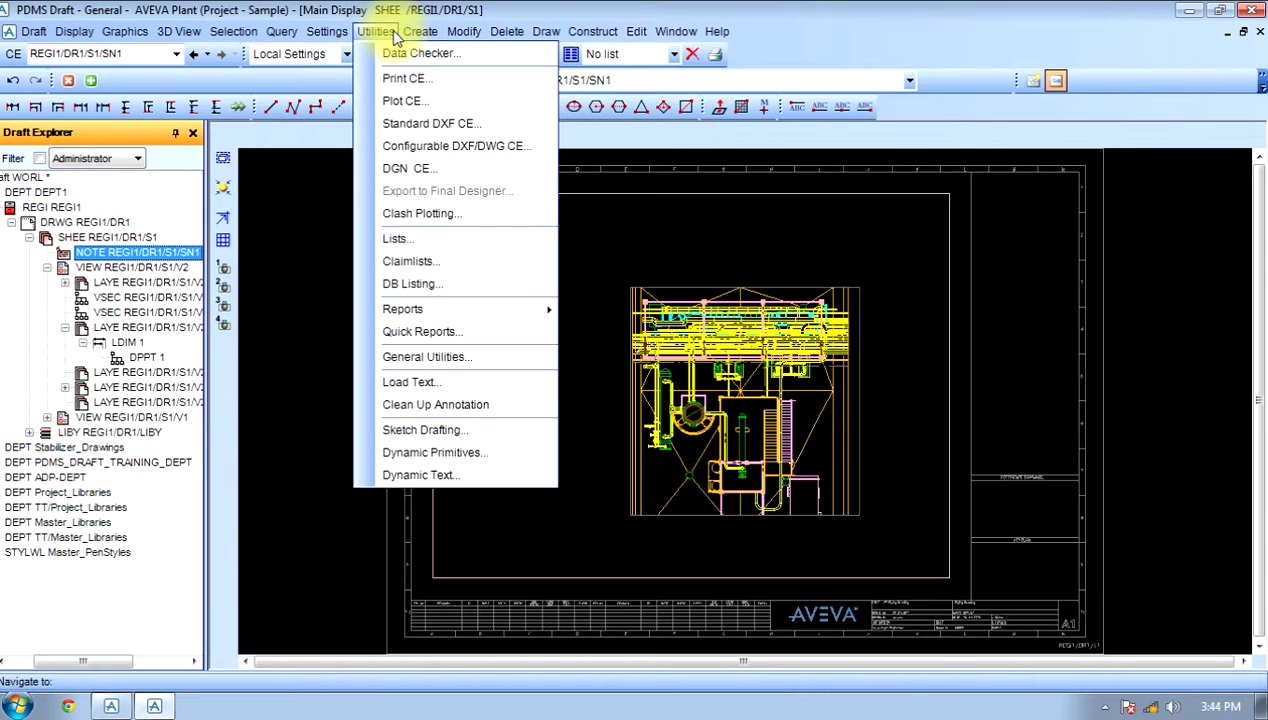
{"action": "left_click", "coordinate": [441, 383]}
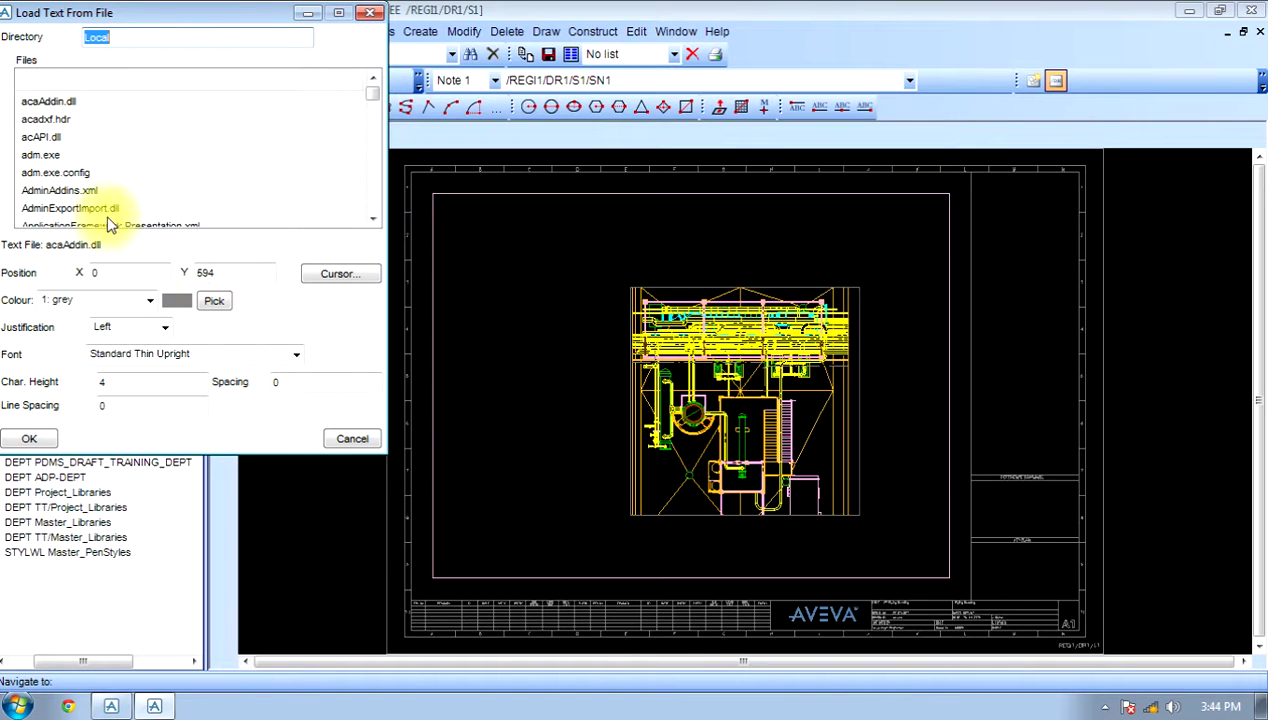
{"action": "left_click", "coordinate": [352, 440]}
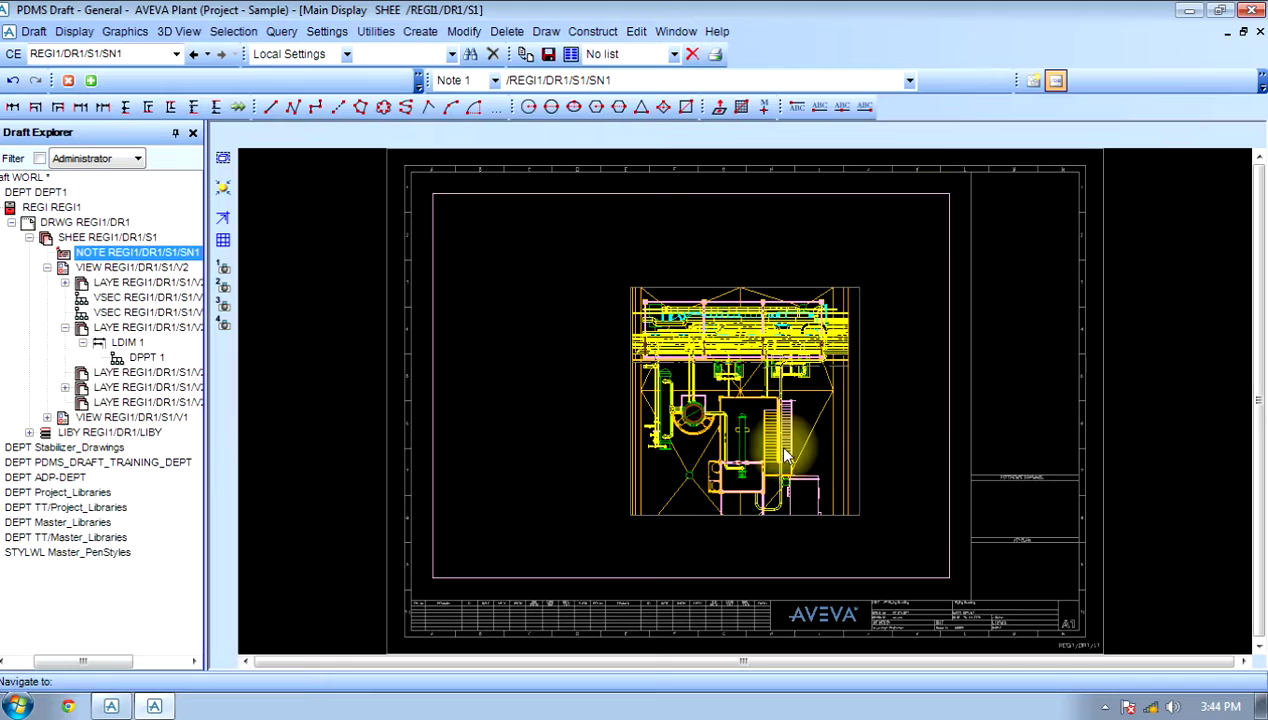